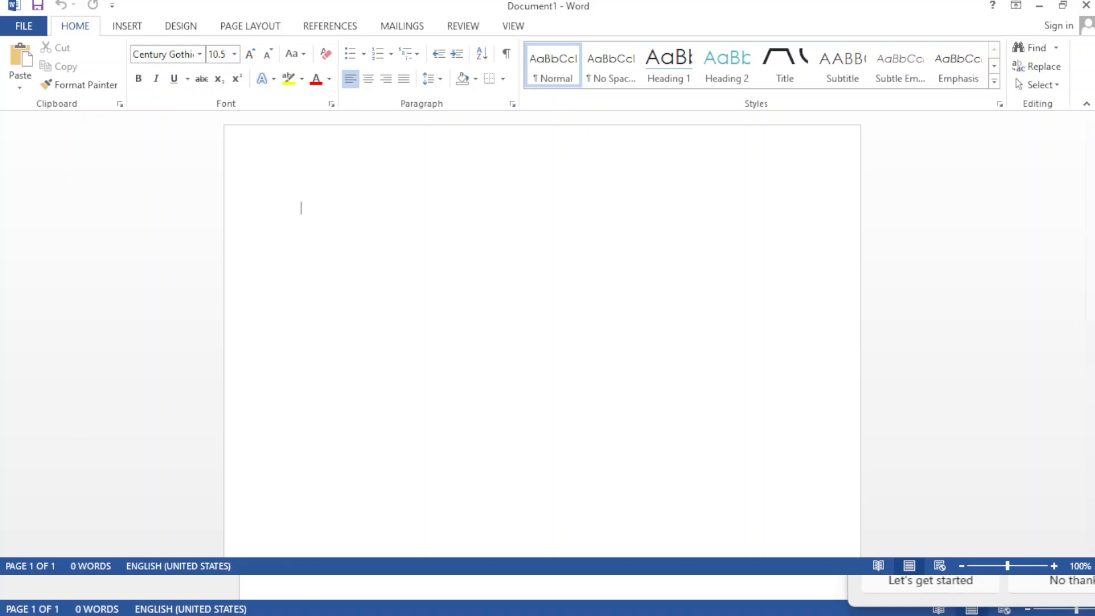
- Fill the blank document with sample paragraphs by entering the =rand() text generator
click(481, 351)
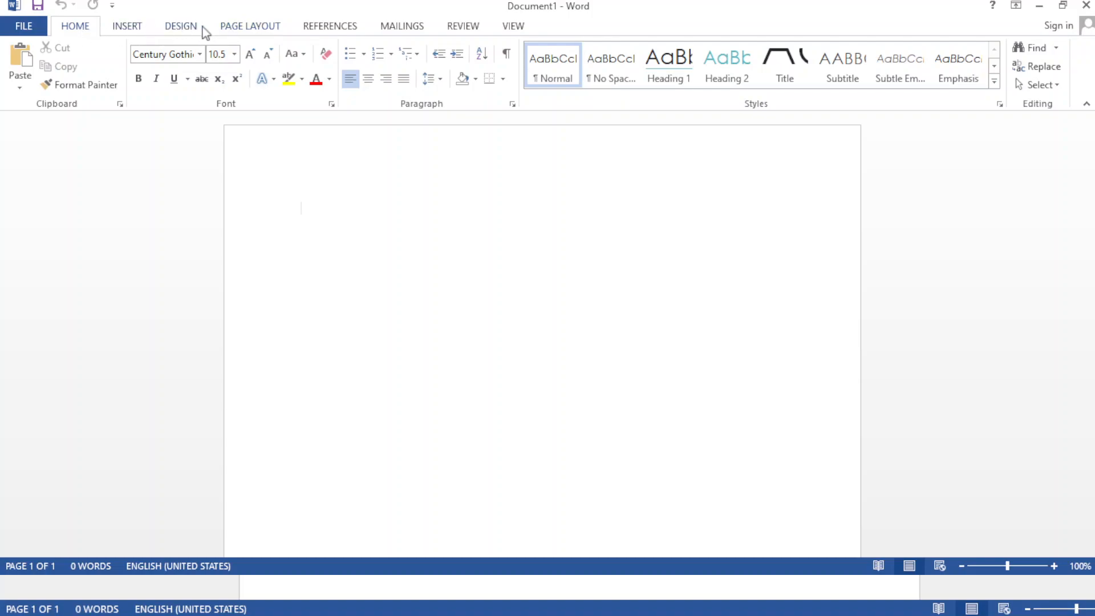
click(255, 28)
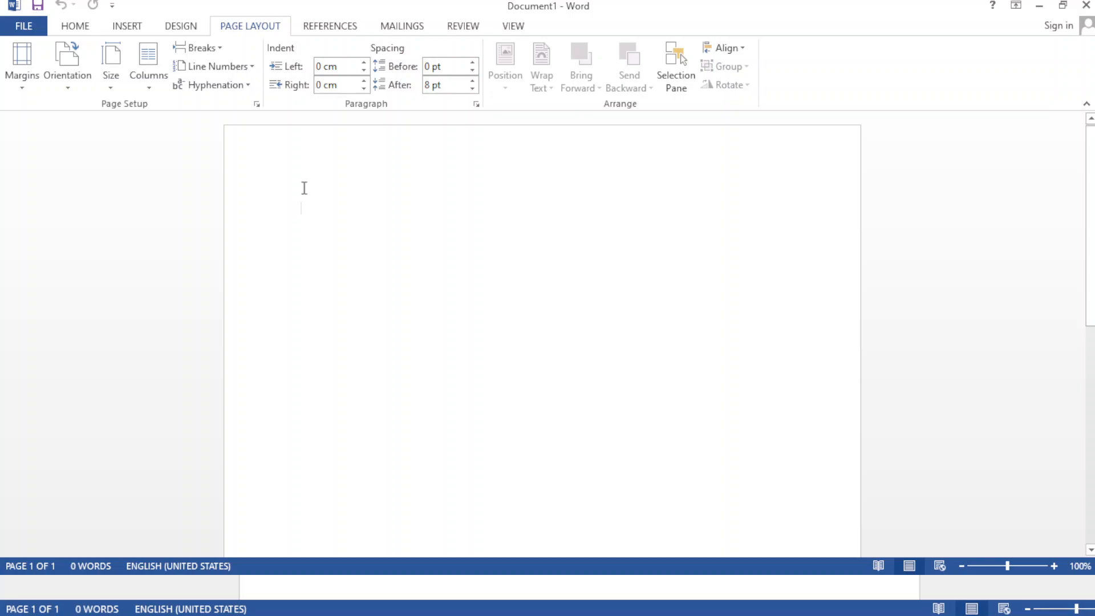
text(=)
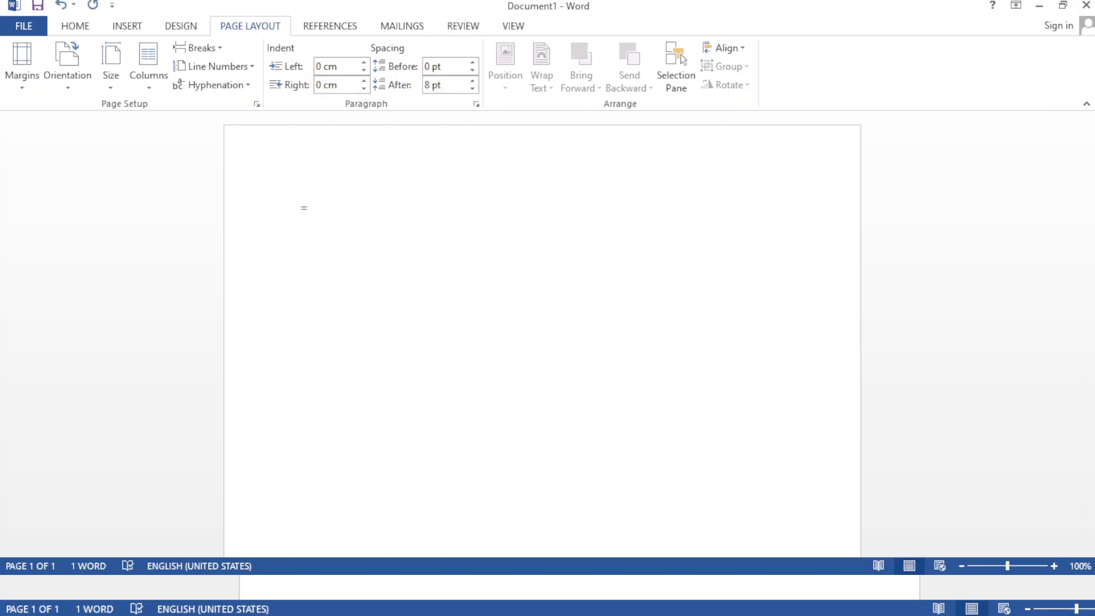
text(rand())
key(Return)
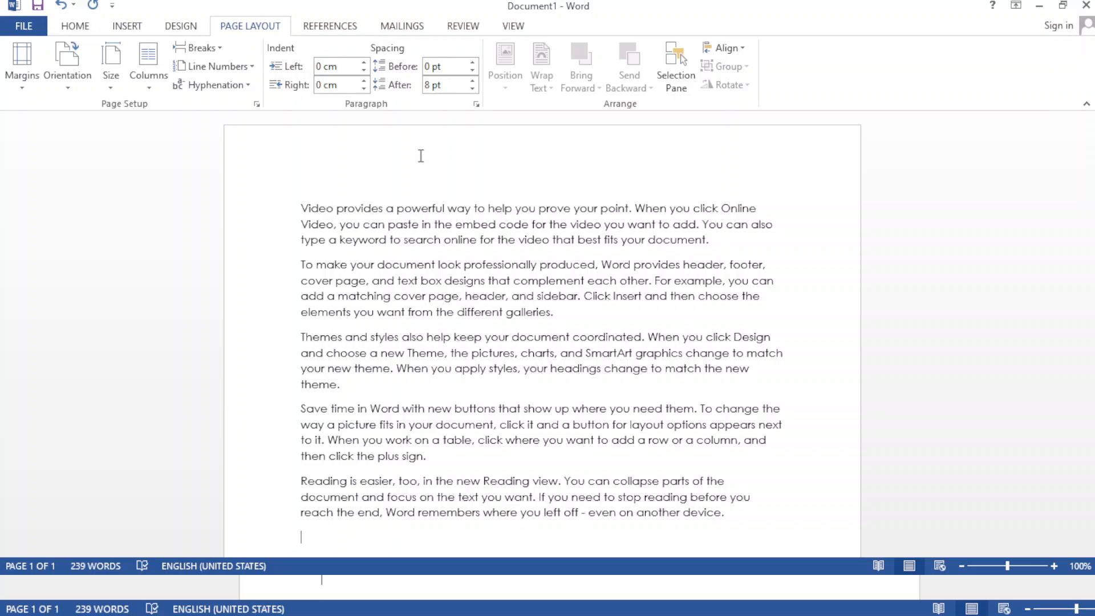
click(184, 27)
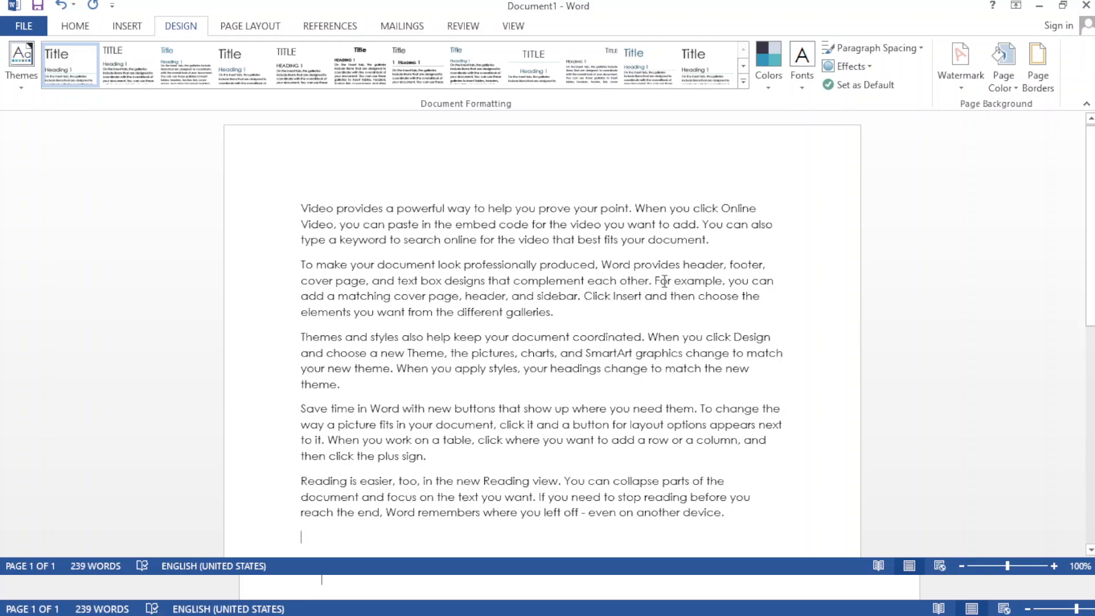
click(127, 26)
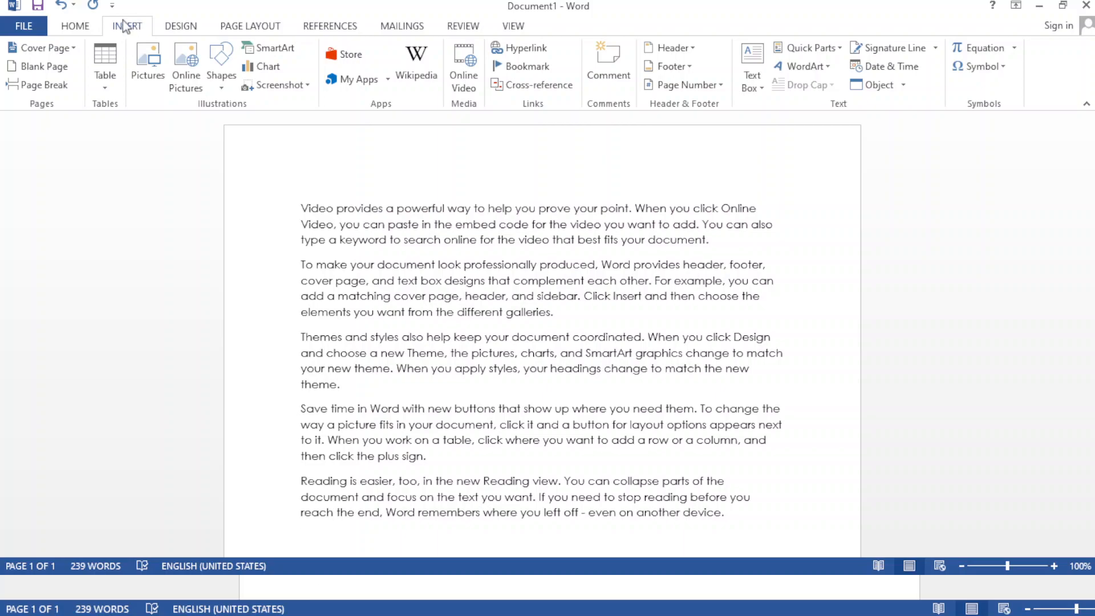
click(81, 26)
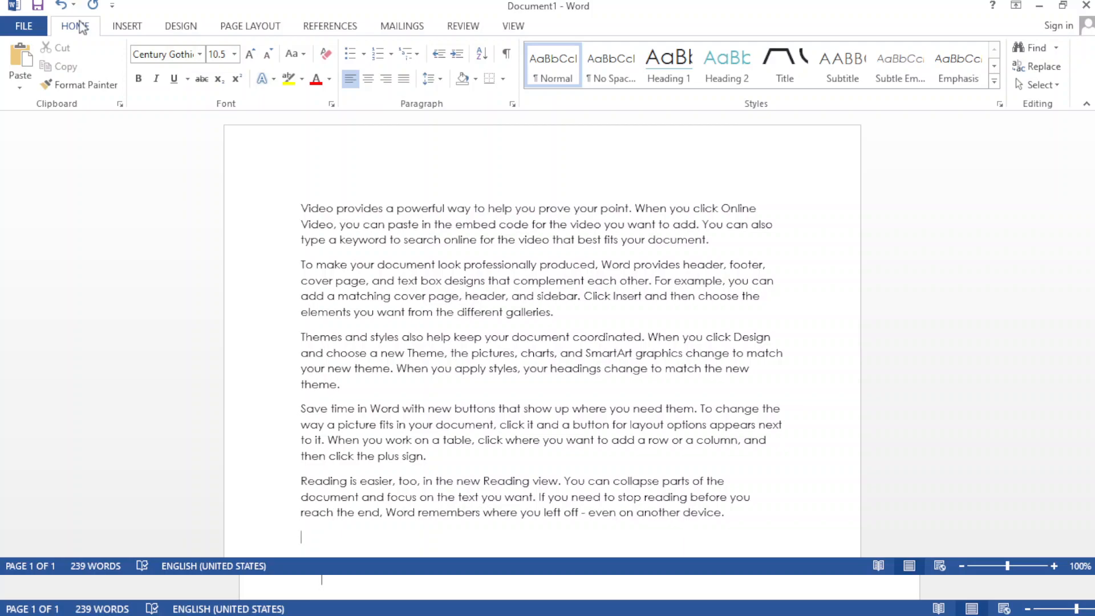
click(261, 29)
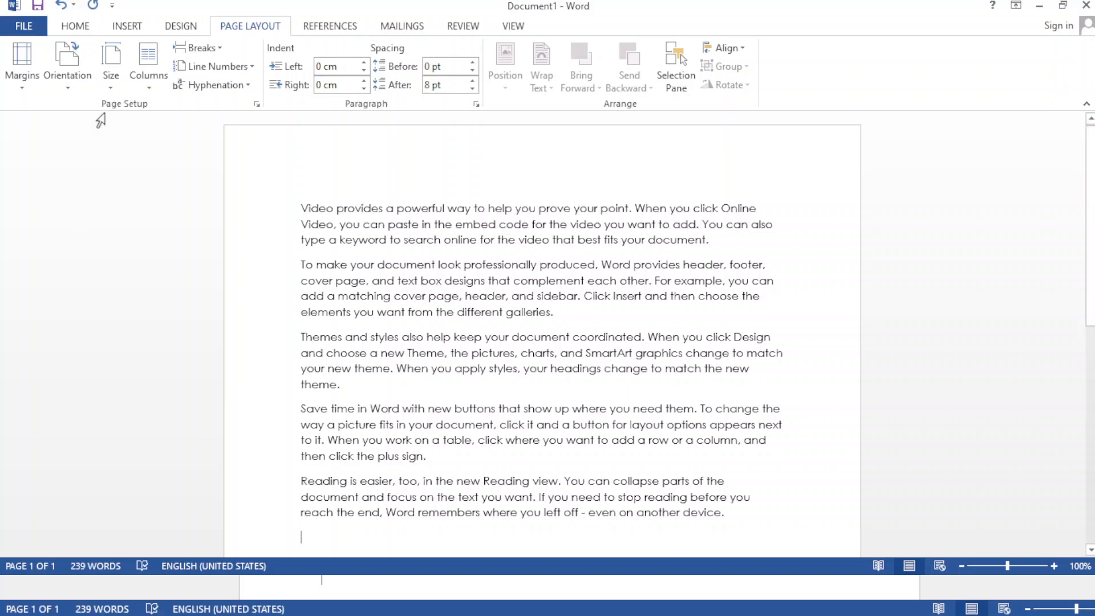
click(127, 26)
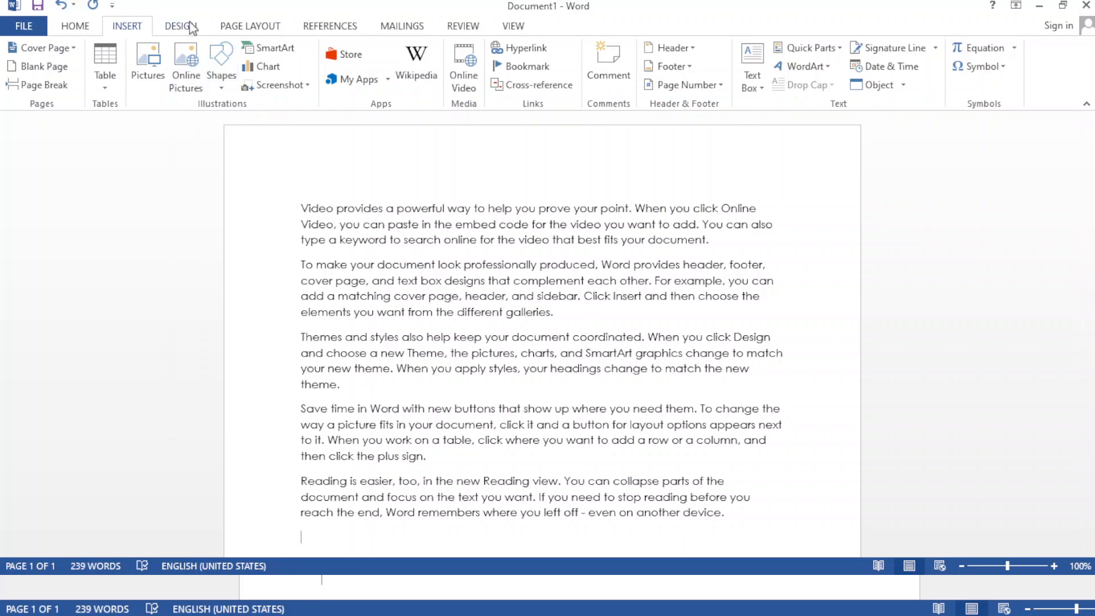
- Narrow the page margins so that the text runs almost to the left and right page edges
click(244, 28)
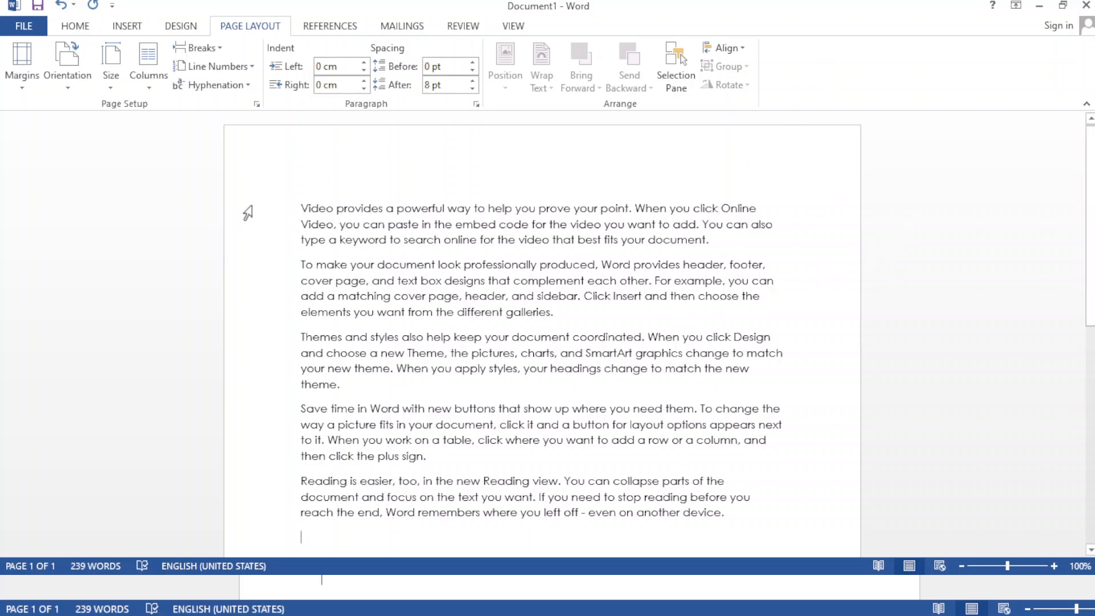
click(23, 87)
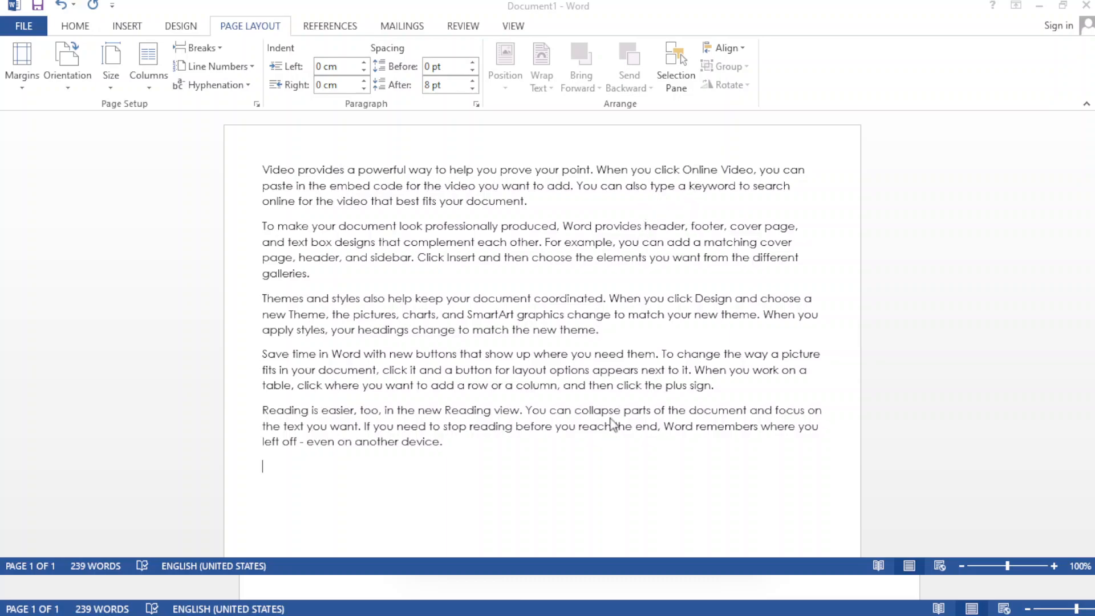
click(609, 480)
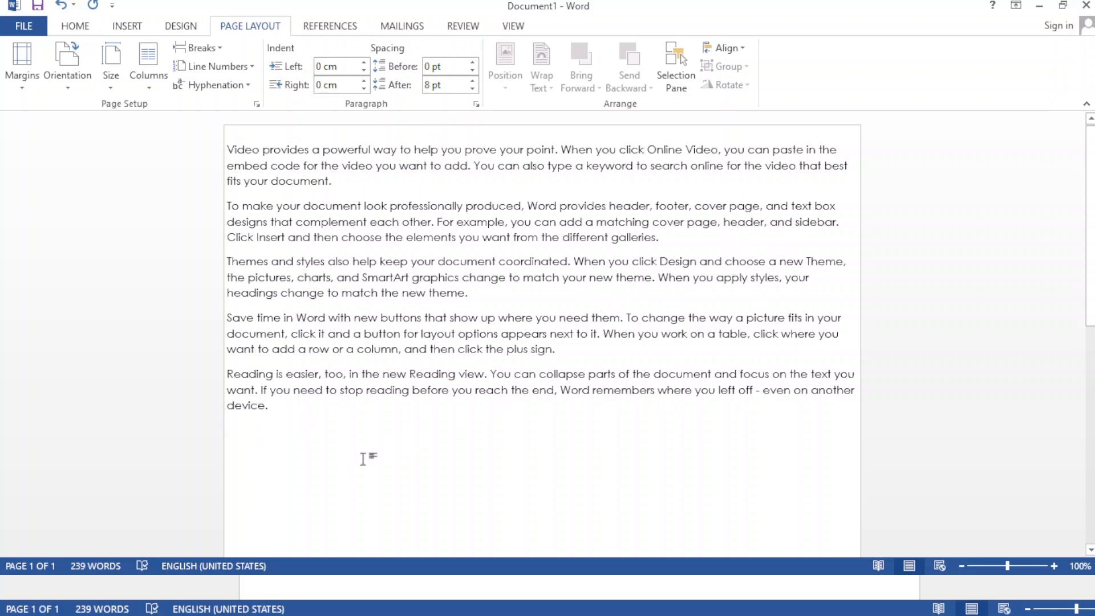
scroll(384, 541, down, 5)
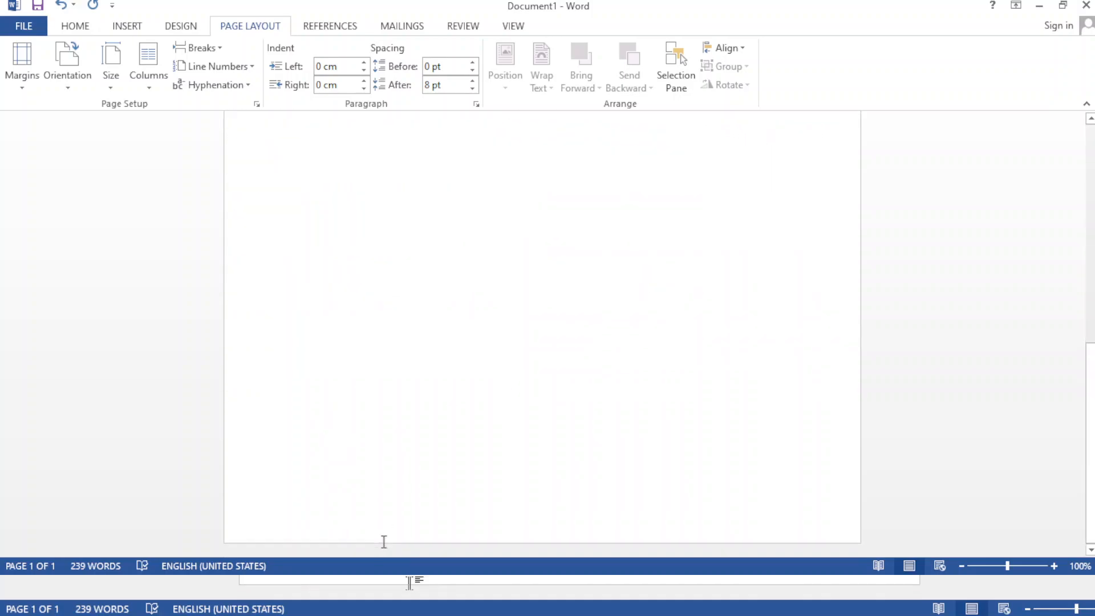
scroll(383, 541, up, 5)
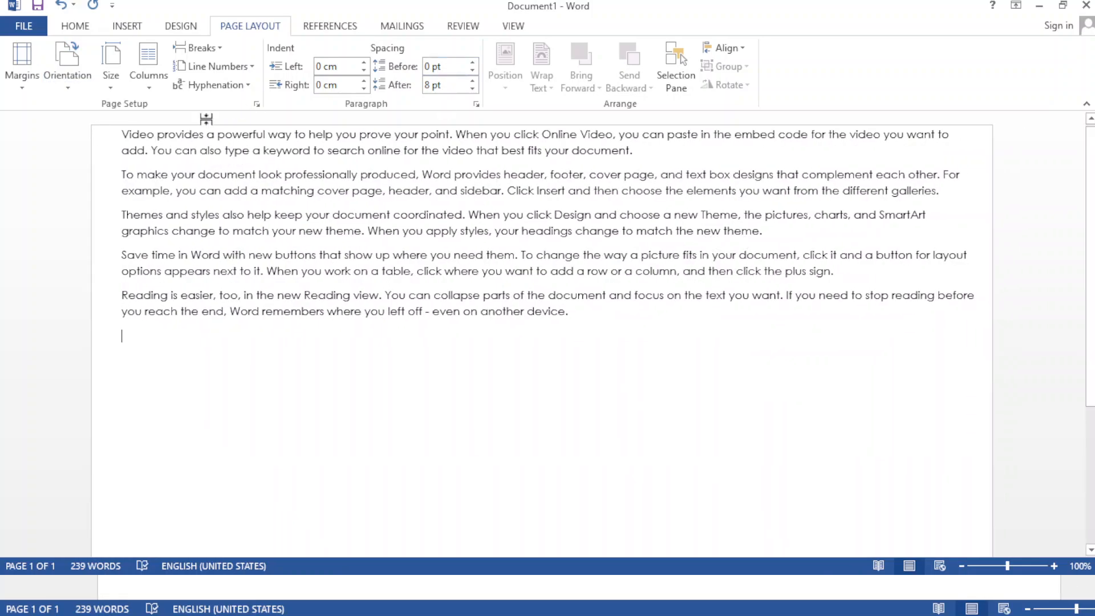
- Switch the page orientation from landscape back to portrait
click(69, 90)
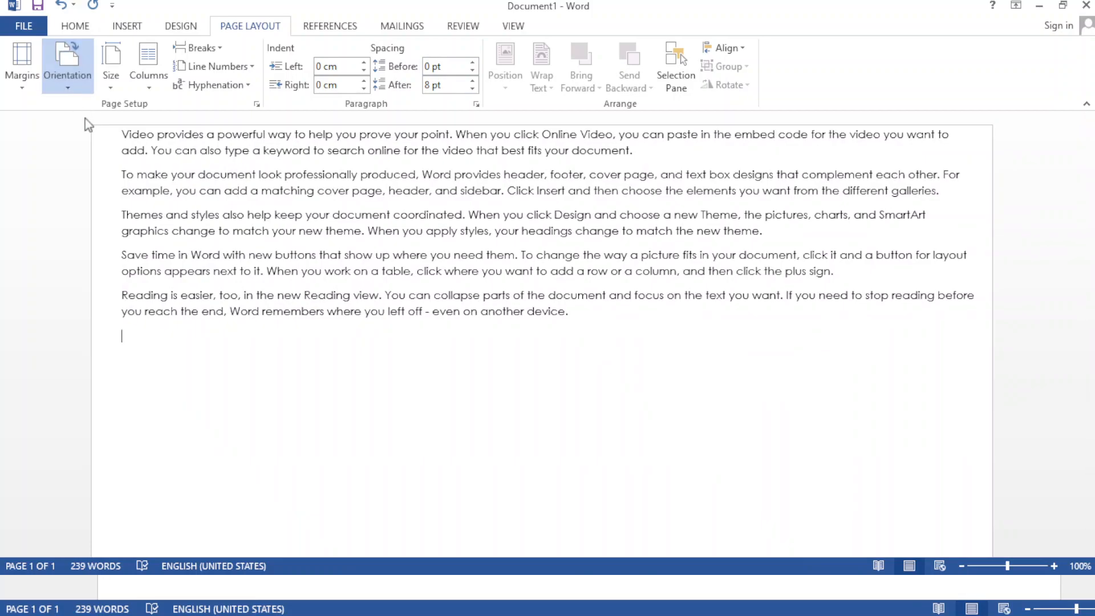
click(82, 124)
click(69, 85)
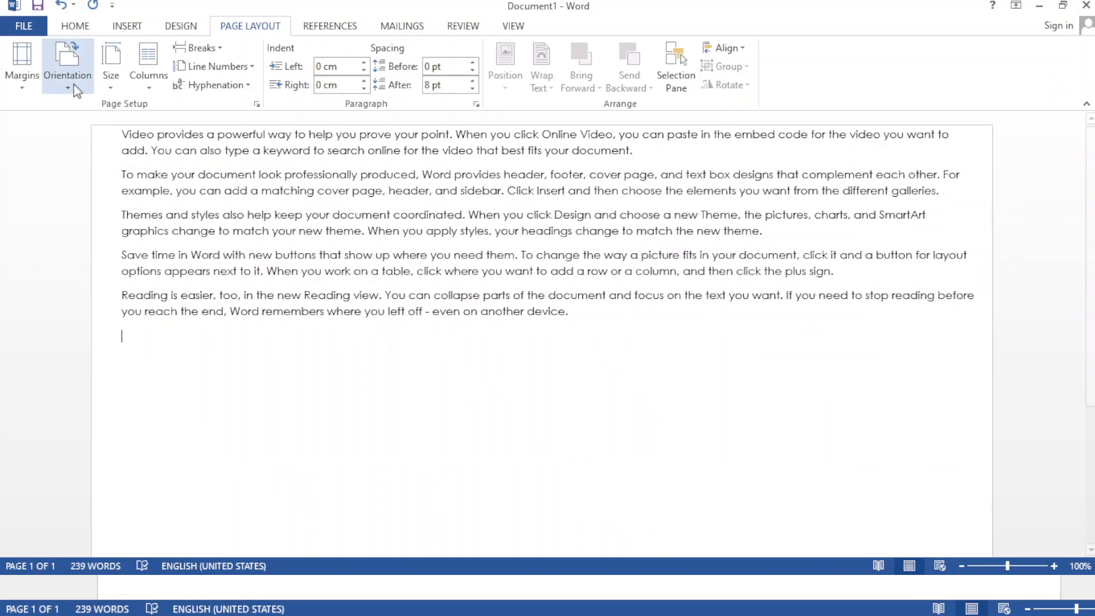
click(83, 126)
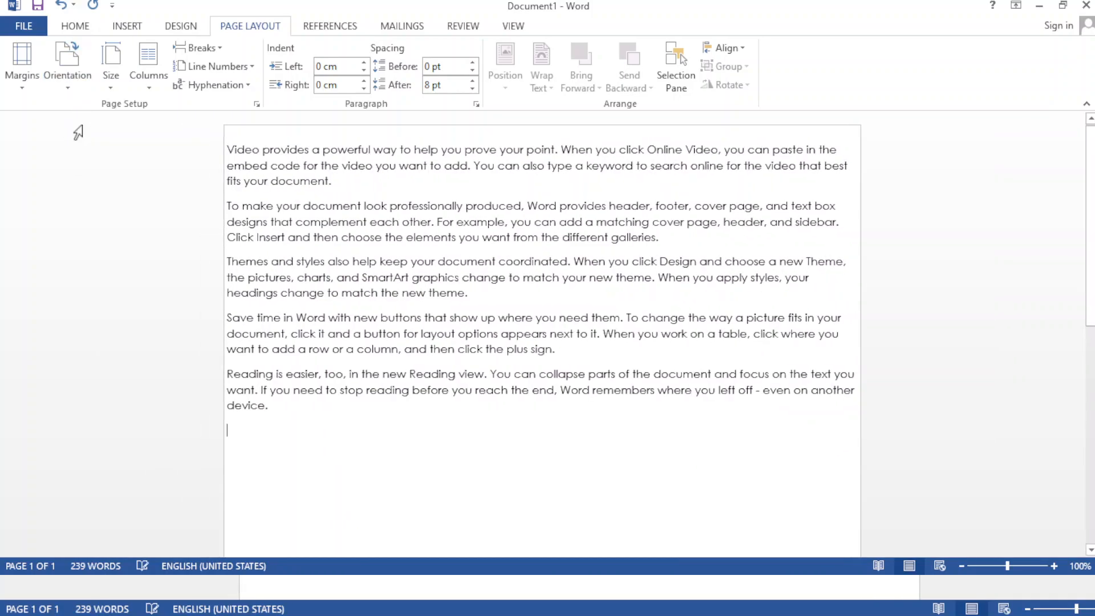
- Change the paper size to a smaller format with a narrower page than the original
click(116, 92)
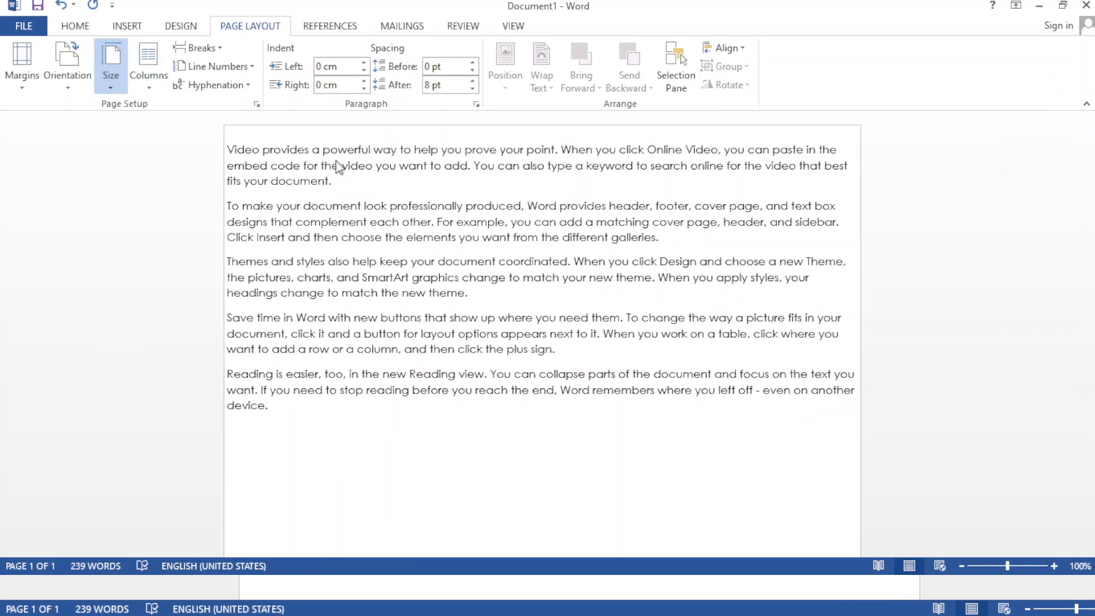
click(501, 427)
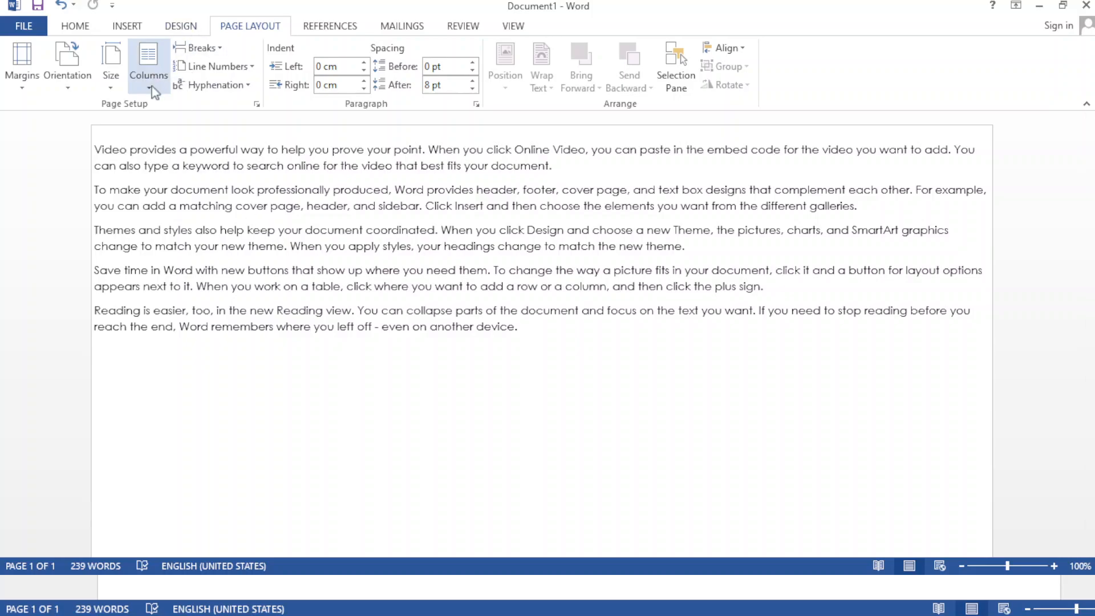
click(107, 81)
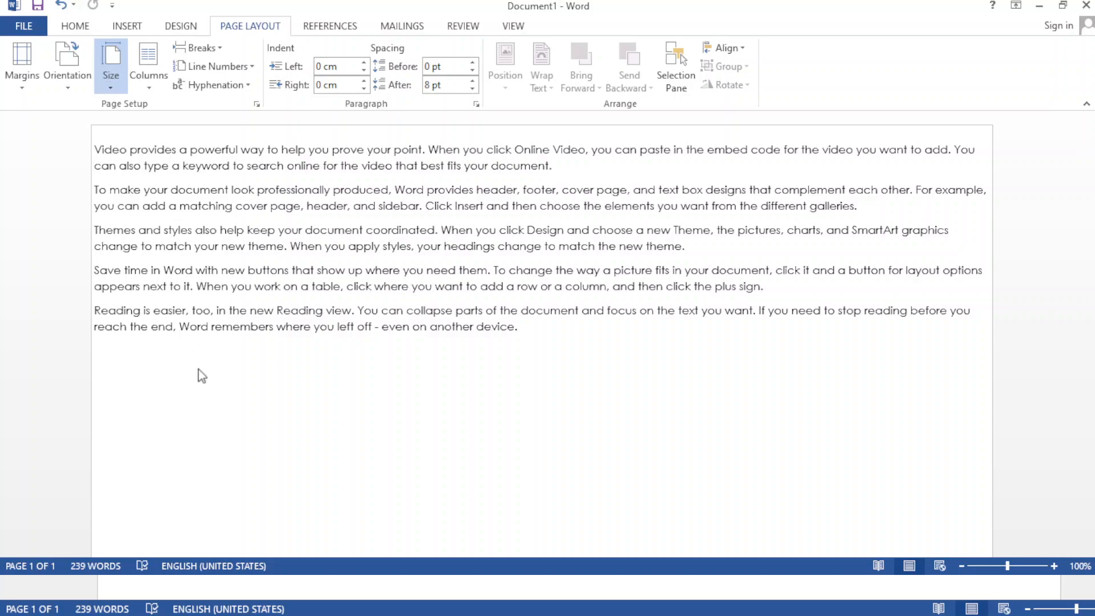
click(167, 367)
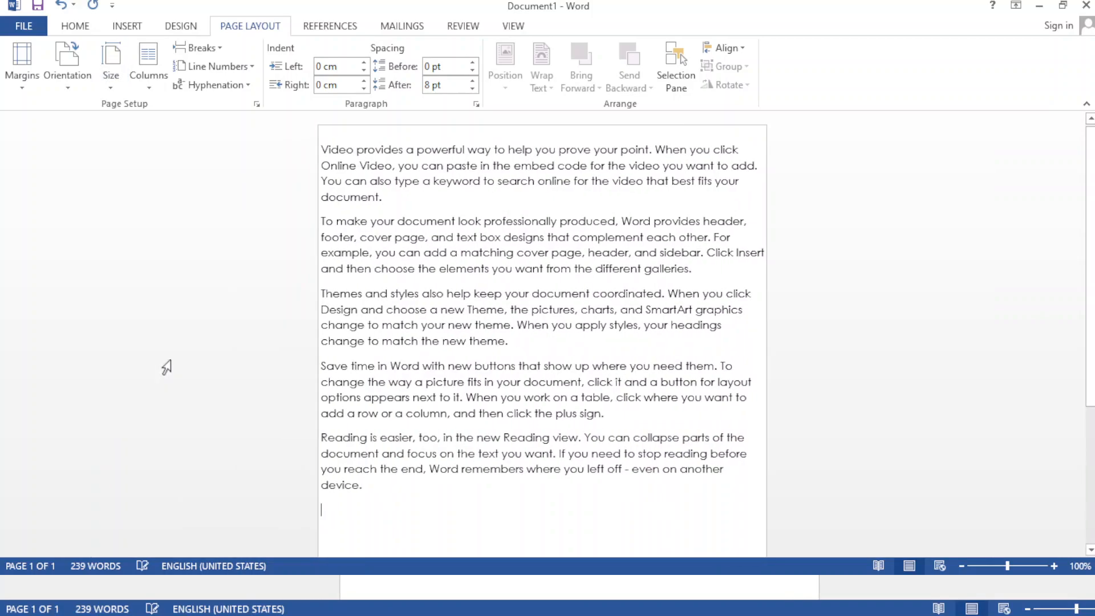
- Arrange the document text in two columns and check how it flows between them
click(150, 91)
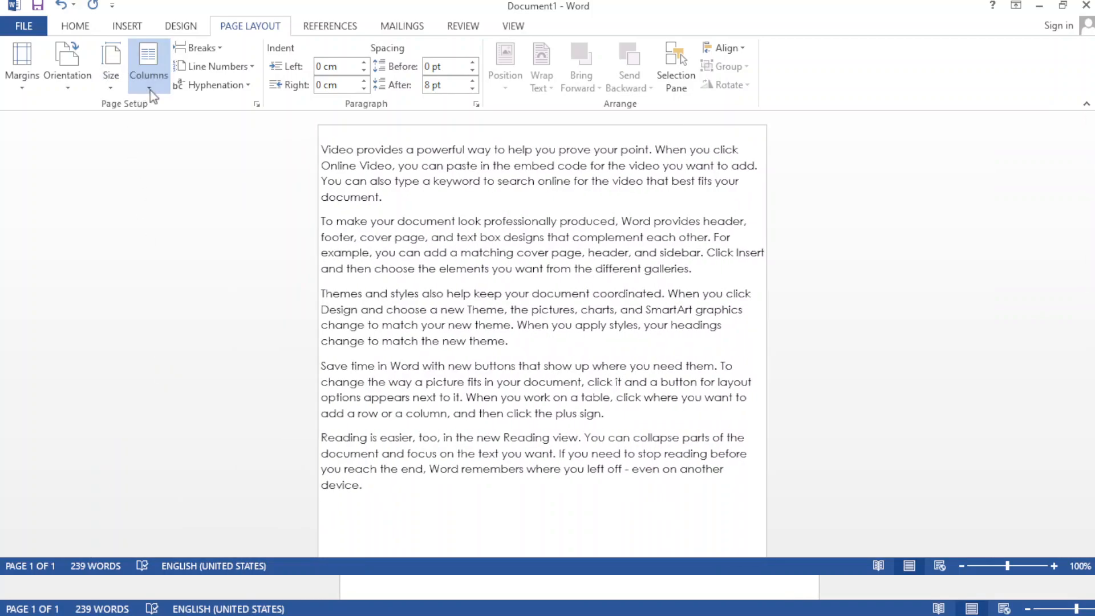
click(166, 162)
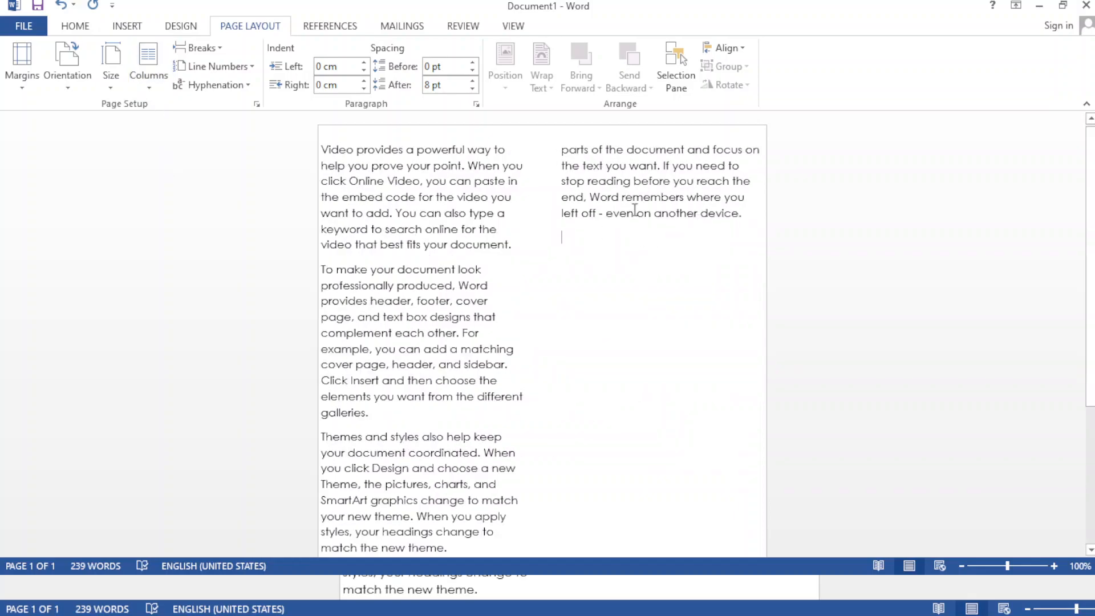
scroll(551, 359, down, 5)
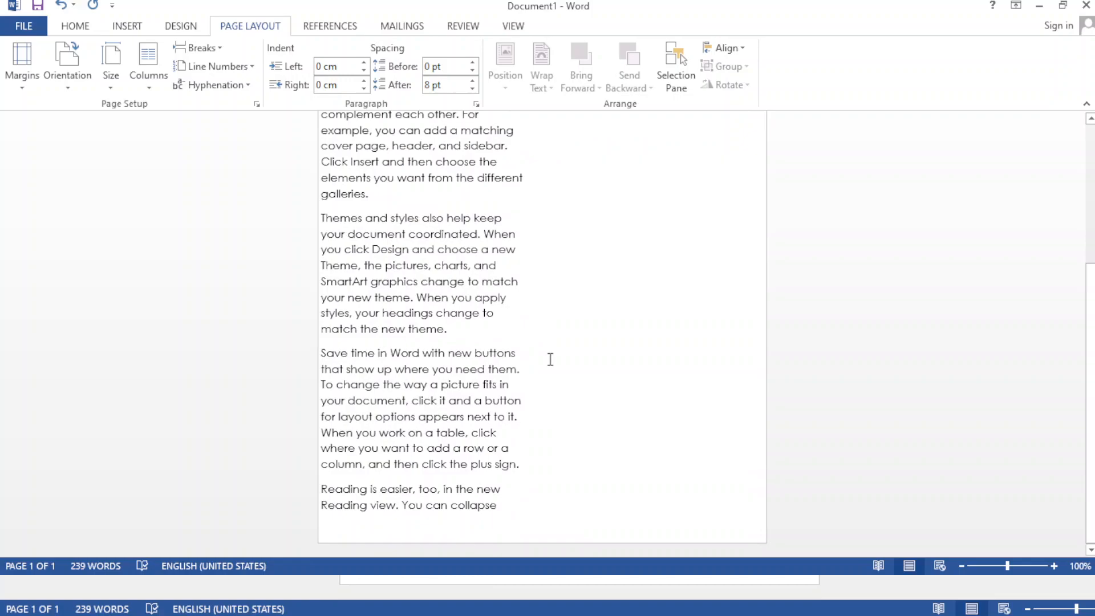
scroll(550, 359, up, 5)
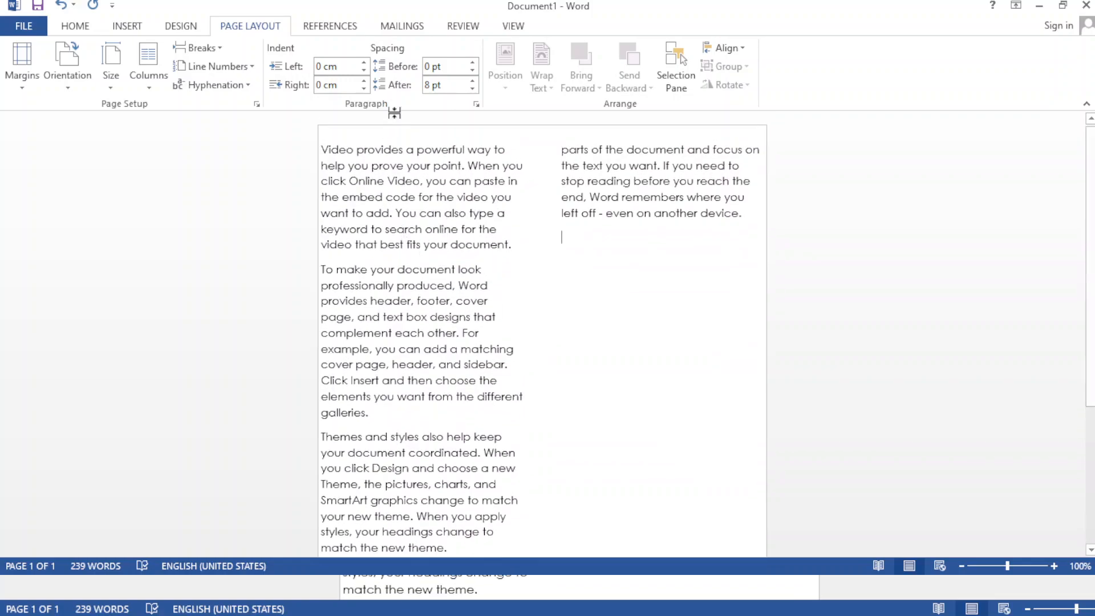
- Add a long run of filler letters after the last paragraph and arrange the text in three columns
text(gsdjhgjggggggg)
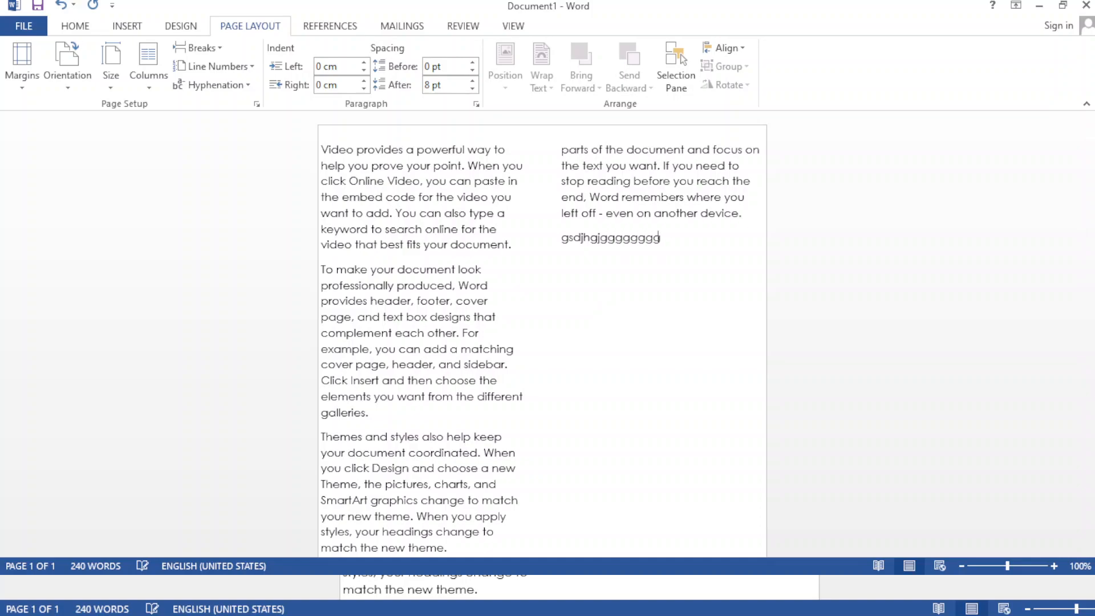
text(ggggggggggggggggggggggggggggggggggggggggggggggggggggggggggggggggggggggggg)
click(148, 80)
click(165, 188)
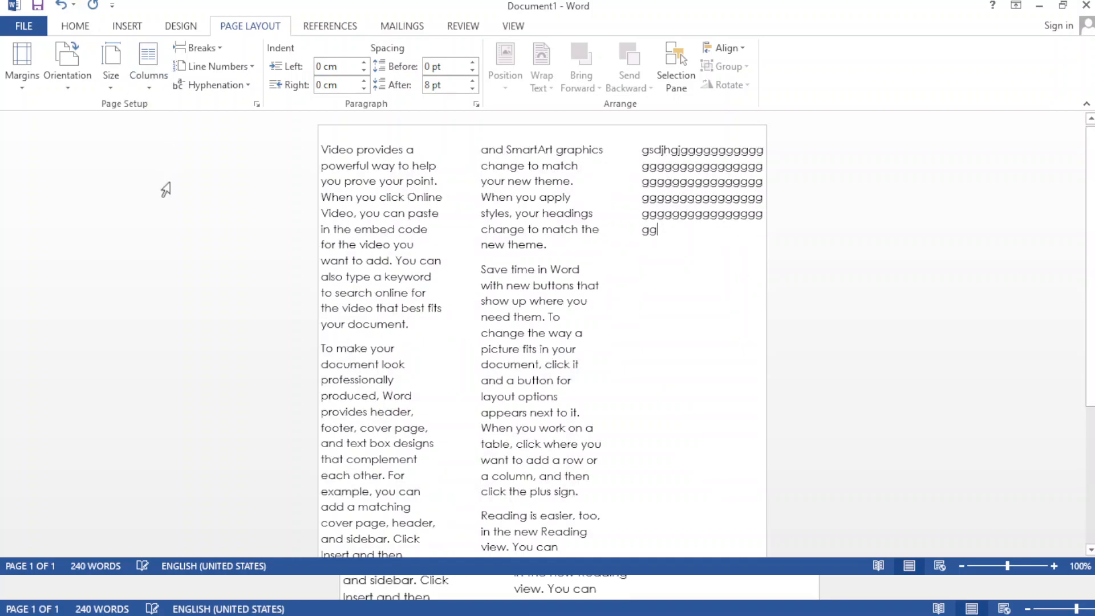
scroll(590, 445, down, 5)
scroll(590, 447, up, 5)
scroll(590, 446, down, 5)
scroll(590, 447, up, 5)
scroll(352, 378, down, 3)
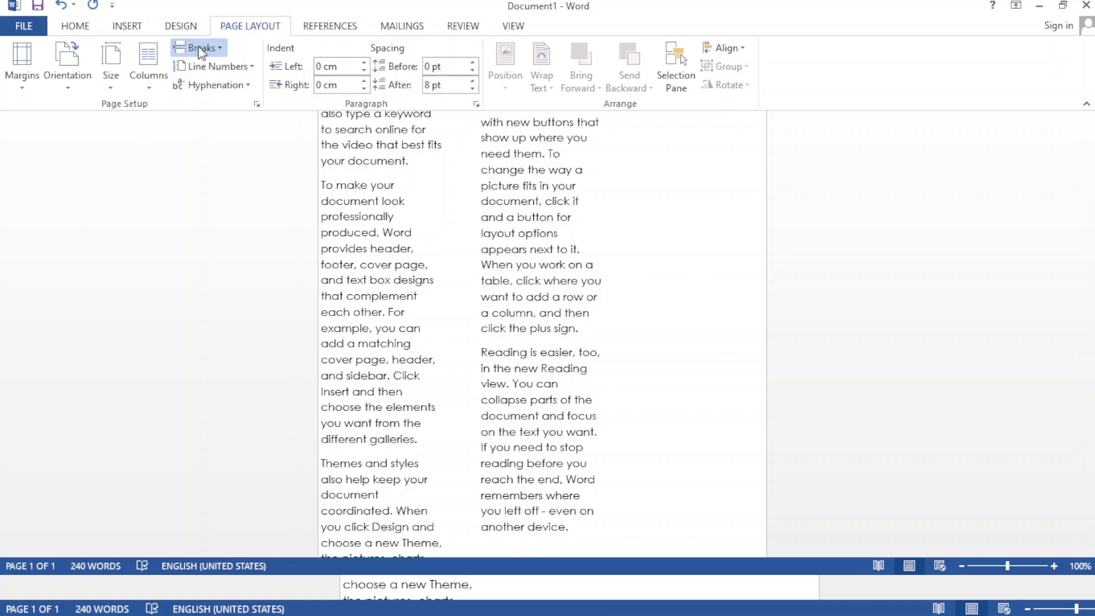
- Insert a page break after the filler letters at the end and review the pages
key(ctrl+Return)
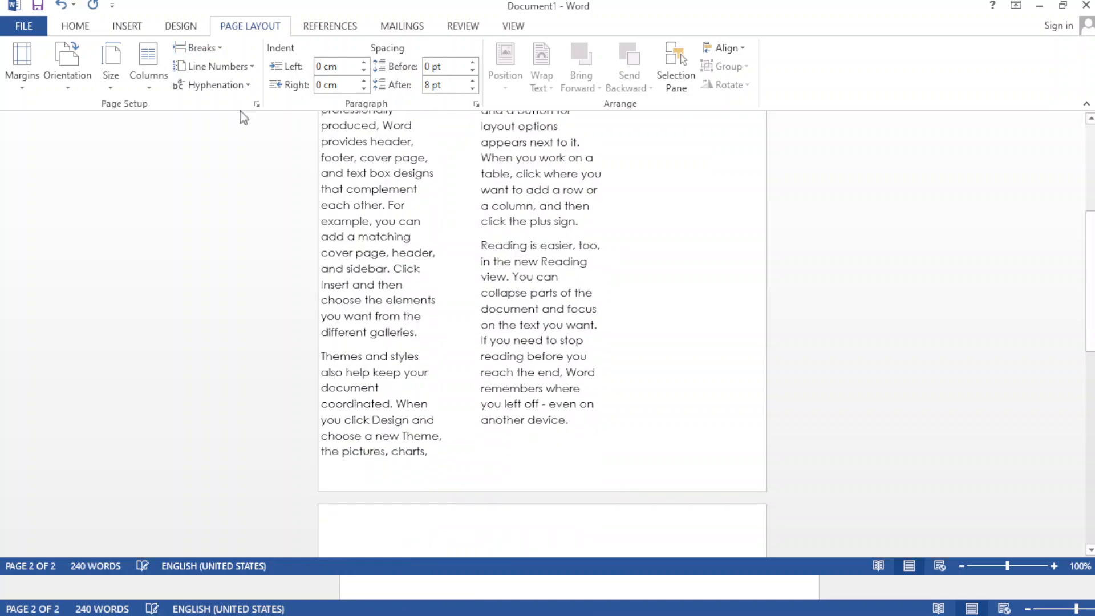
scroll(490, 413, down, 10)
scroll(490, 413, up, 15)
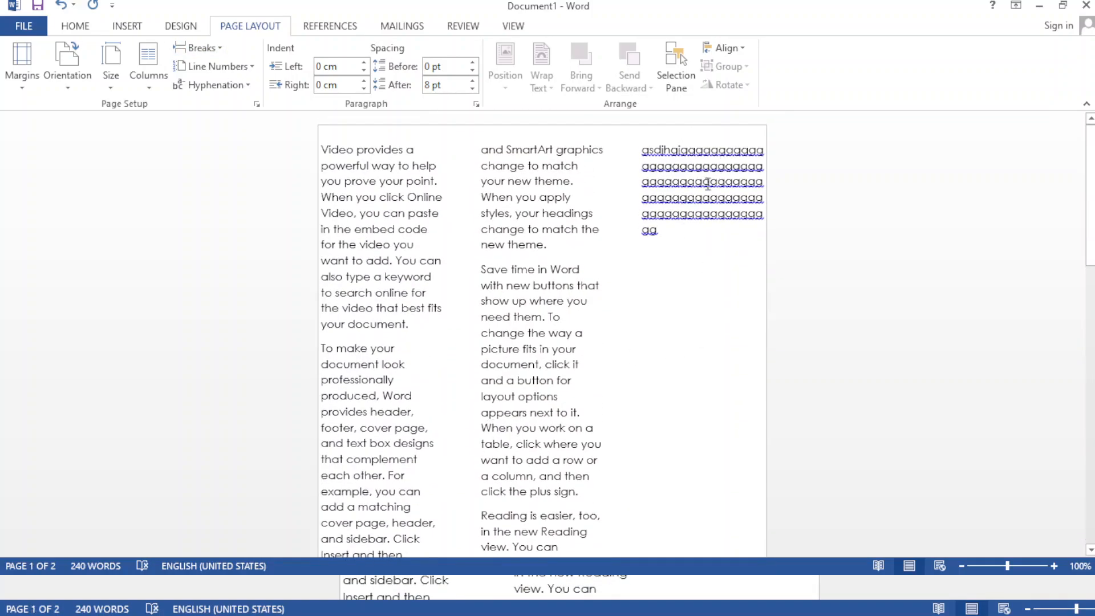
scroll(592, 339, down, 15)
scroll(592, 339, up, 4)
scroll(592, 339, up, 1)
scroll(479, 258, up, 5)
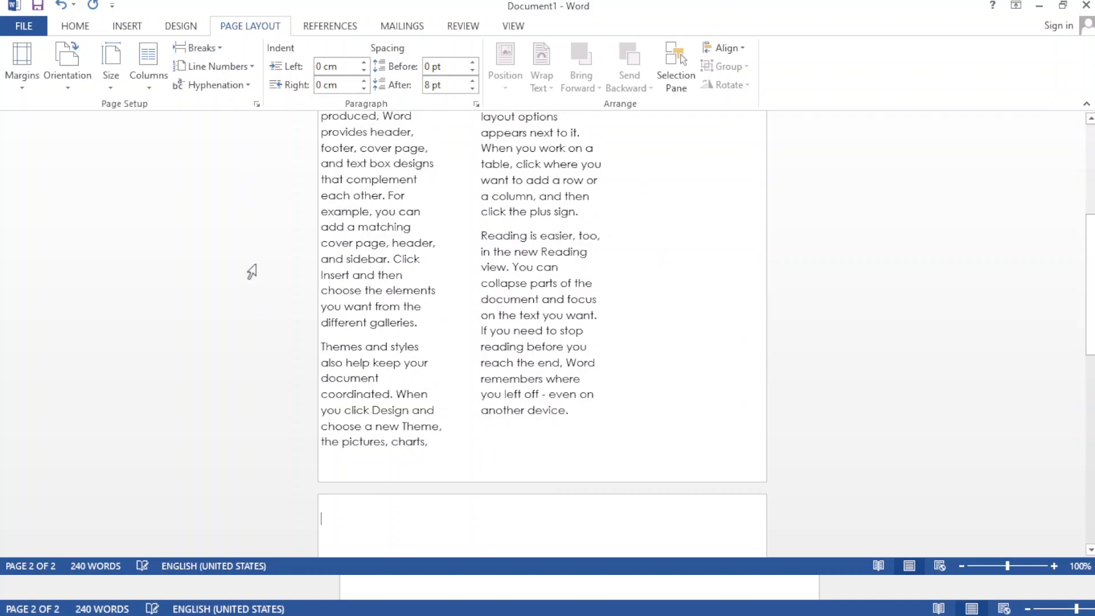
- Insert page breaks before the paragraph starting "Reading is easier" and before "and SmartArt graphics", reviewing the resulting pages
click(393, 260)
click(216, 49)
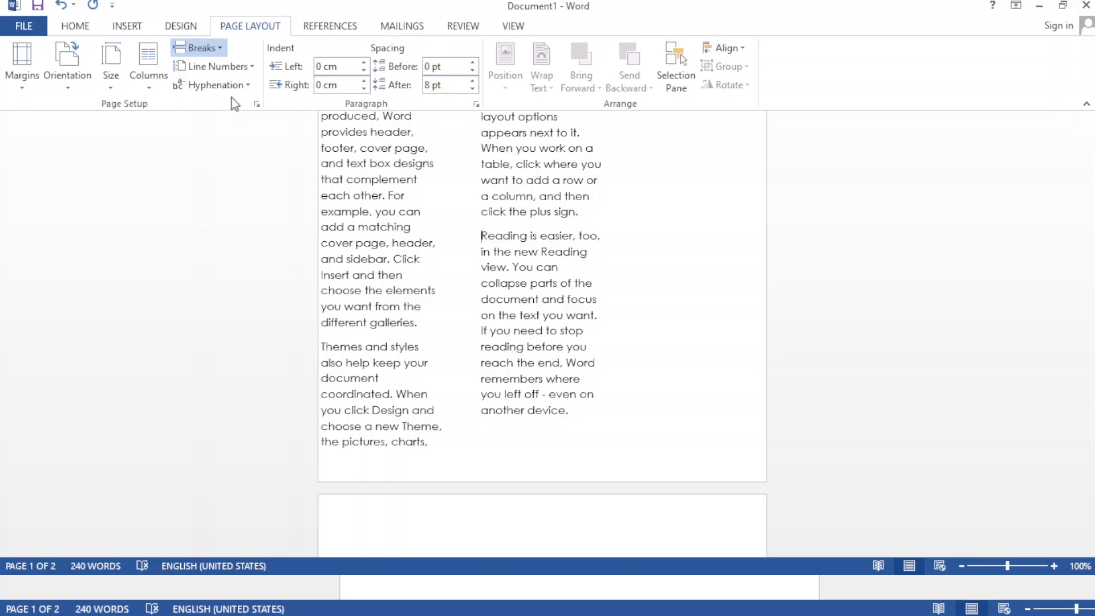
scroll(359, 321, down, 5)
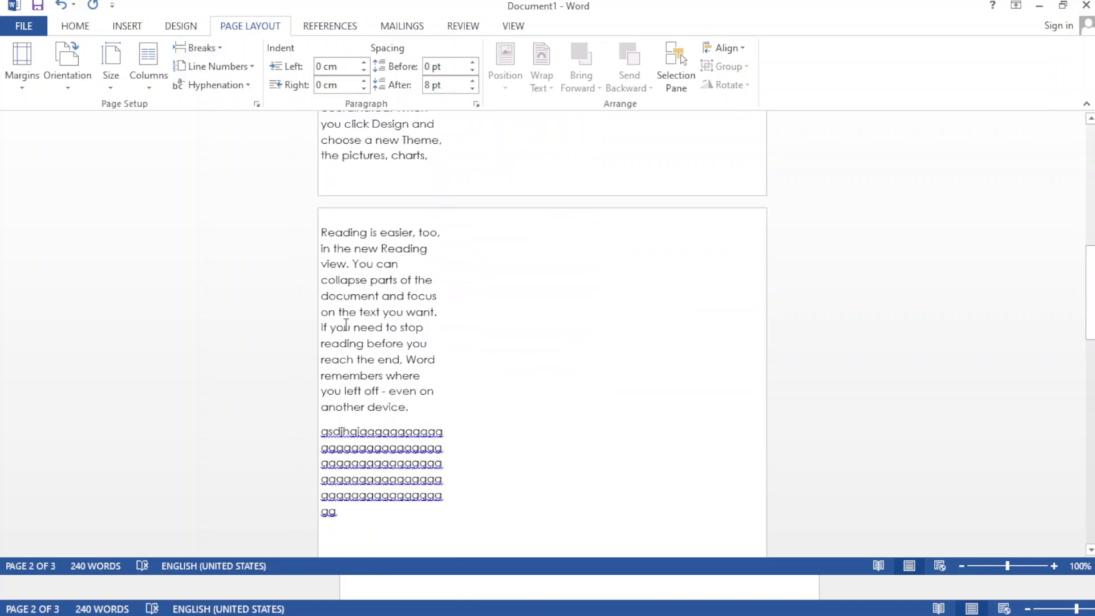
scroll(365, 297, up, 12)
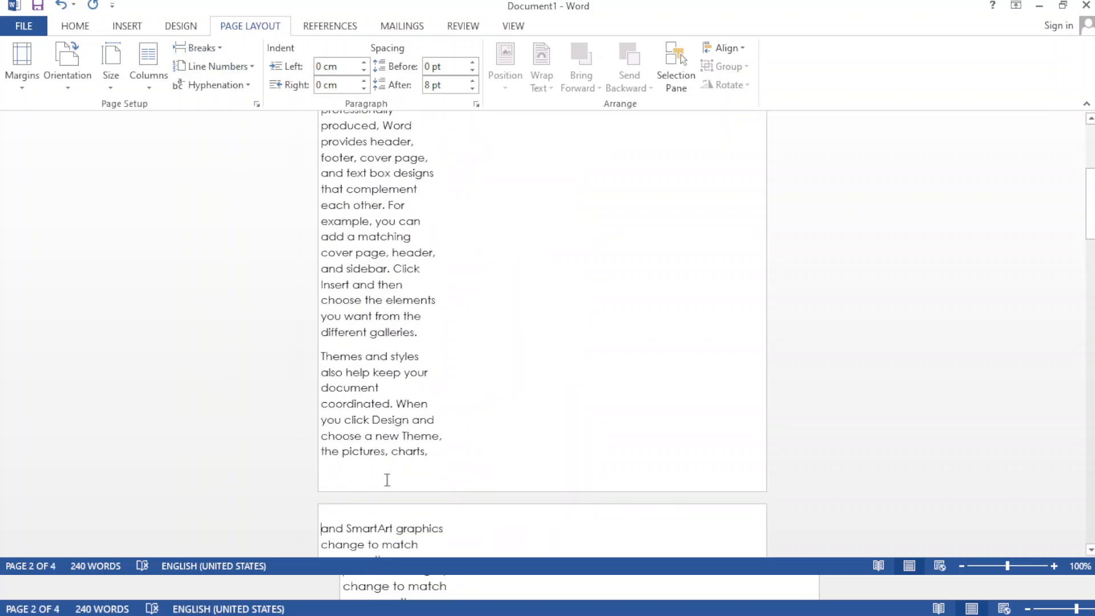
scroll(386, 479, down, 10)
scroll(386, 479, up, 15)
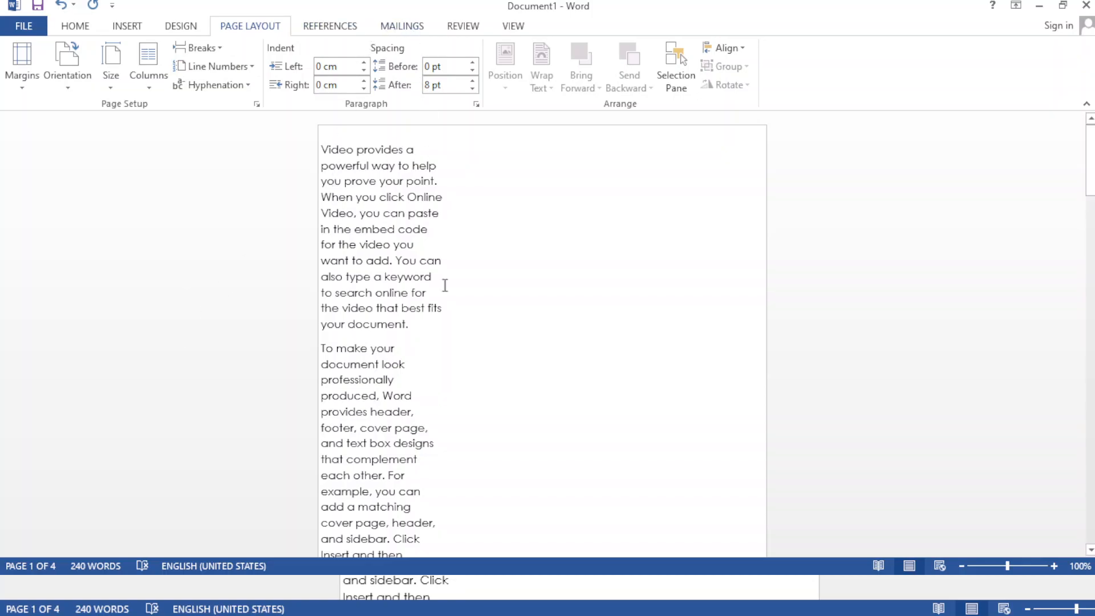
click(418, 26)
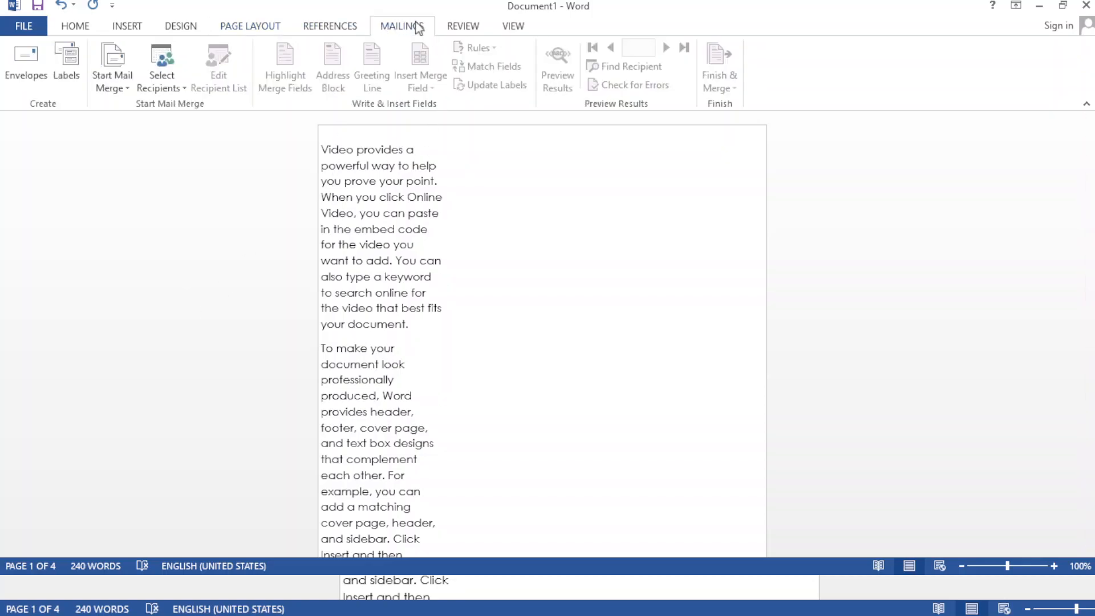
click(338, 28)
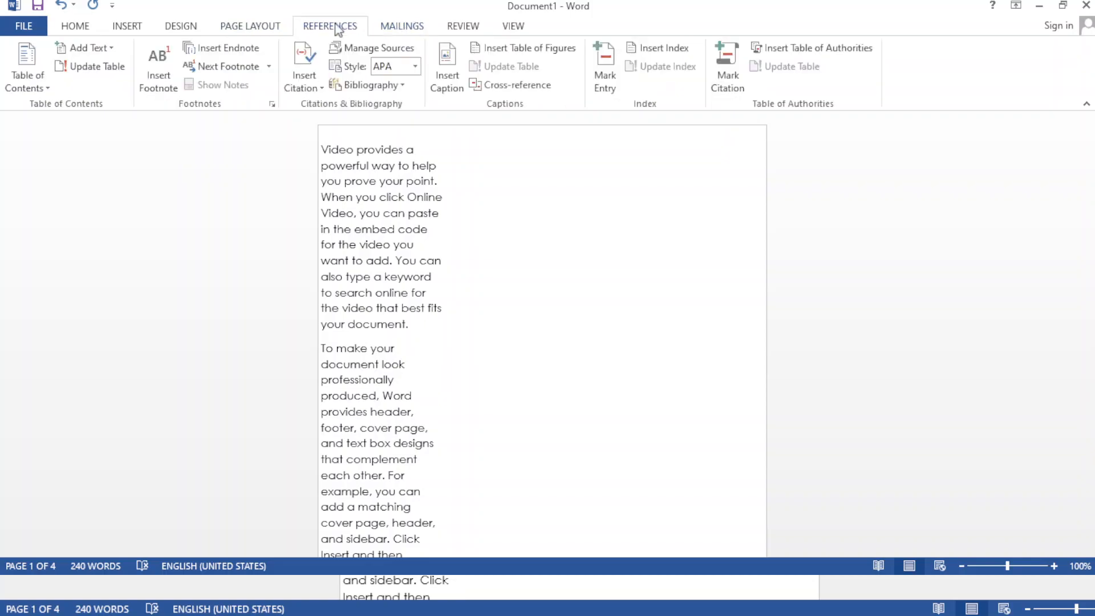
click(508, 29)
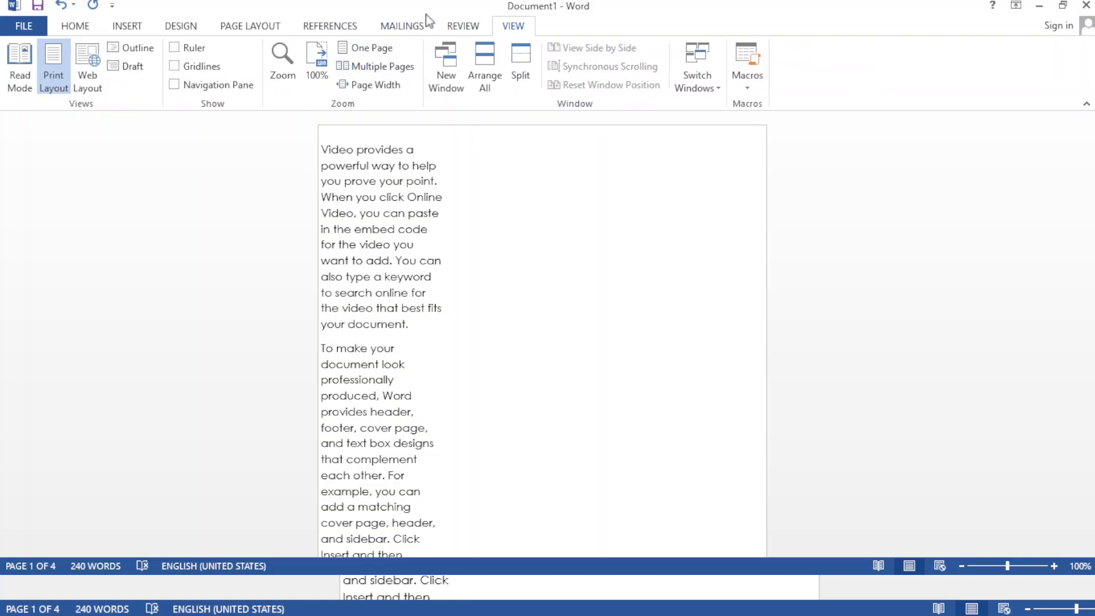
click(471, 27)
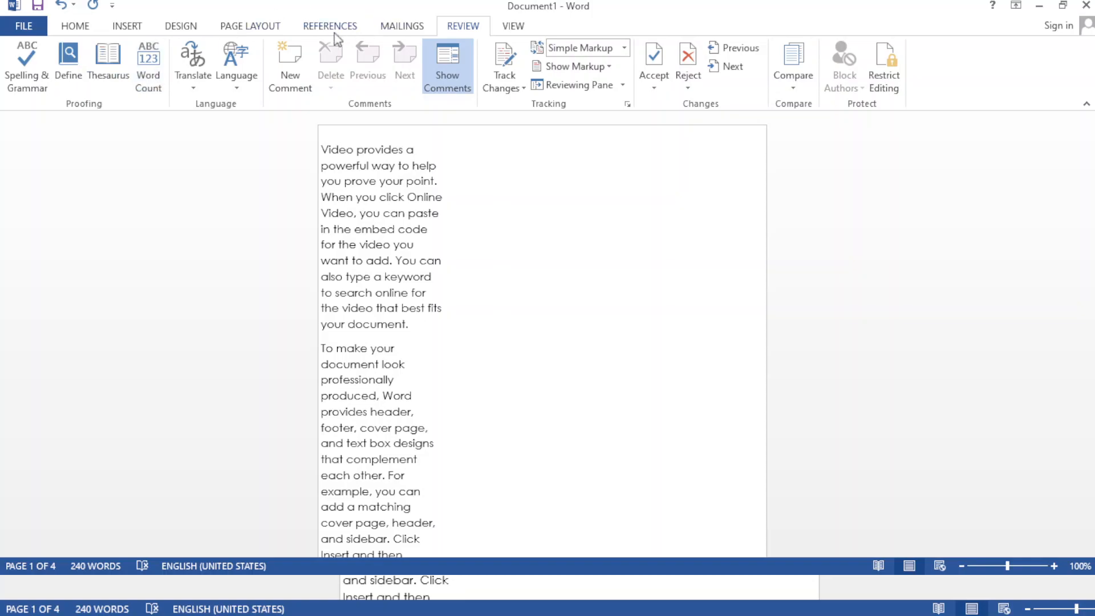
click(257, 28)
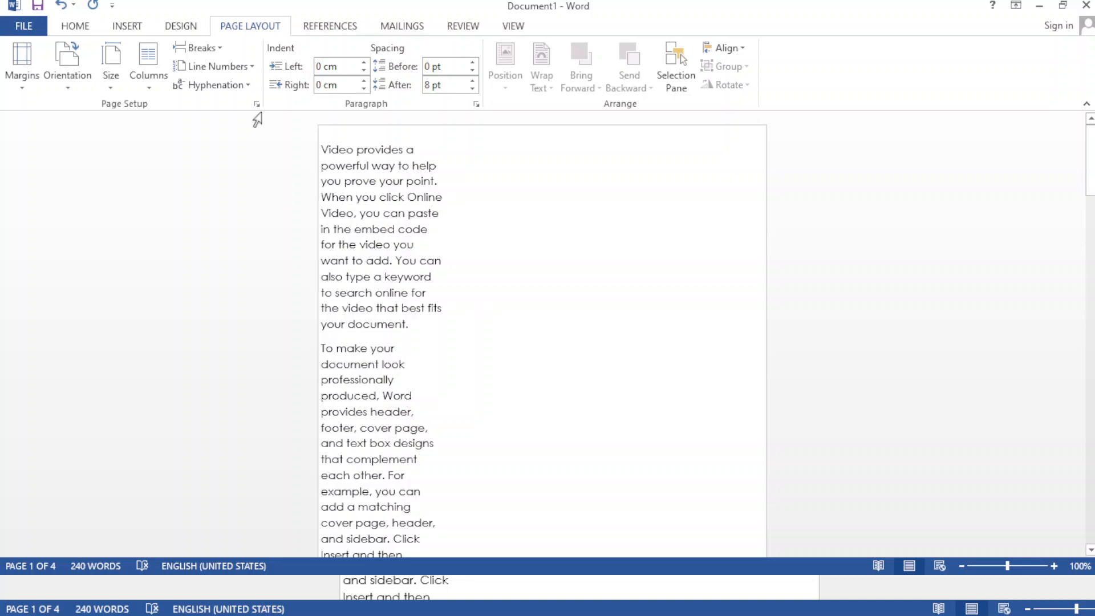
click(242, 69)
click(74, 27)
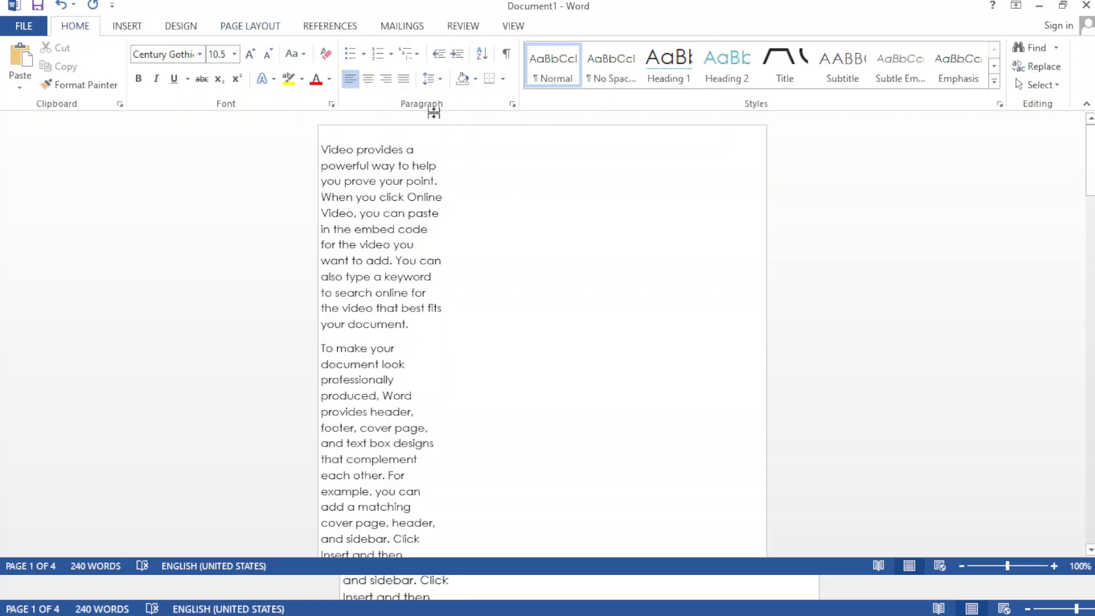
click(445, 83)
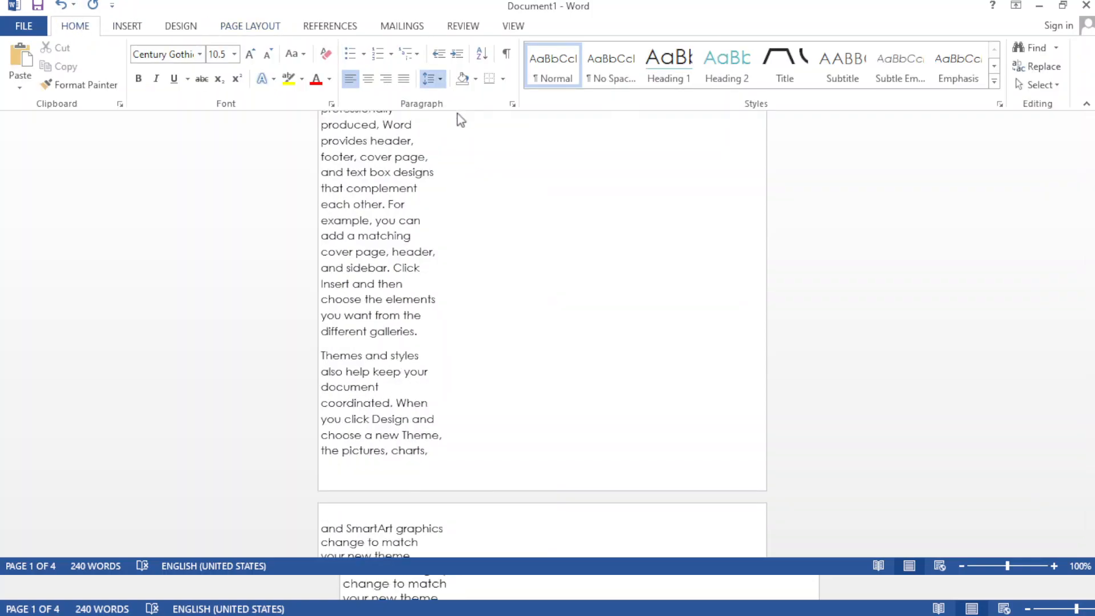
click(479, 209)
click(826, 251)
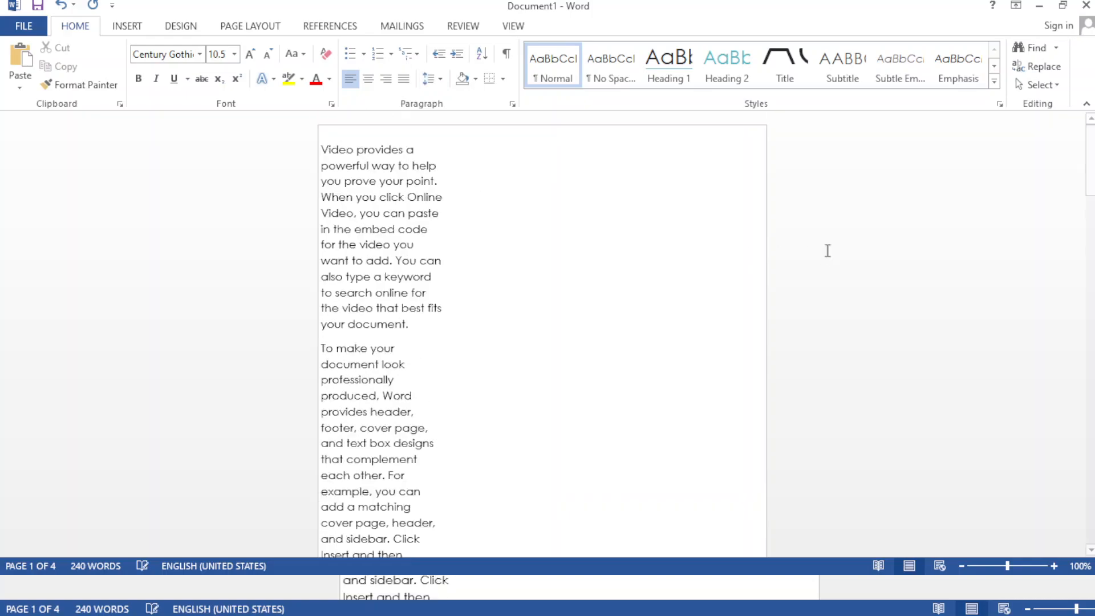
- Indent the first paragraph, starting "Video provides a powerful way", by 1 cm on its left side
click(237, 31)
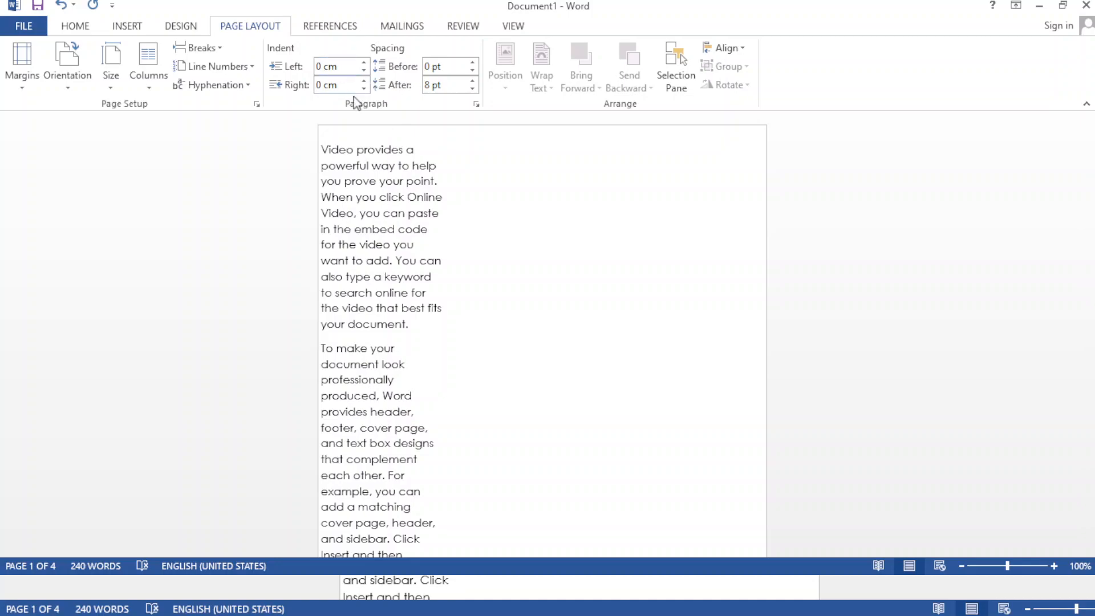
drag(325, 147, 449, 330)
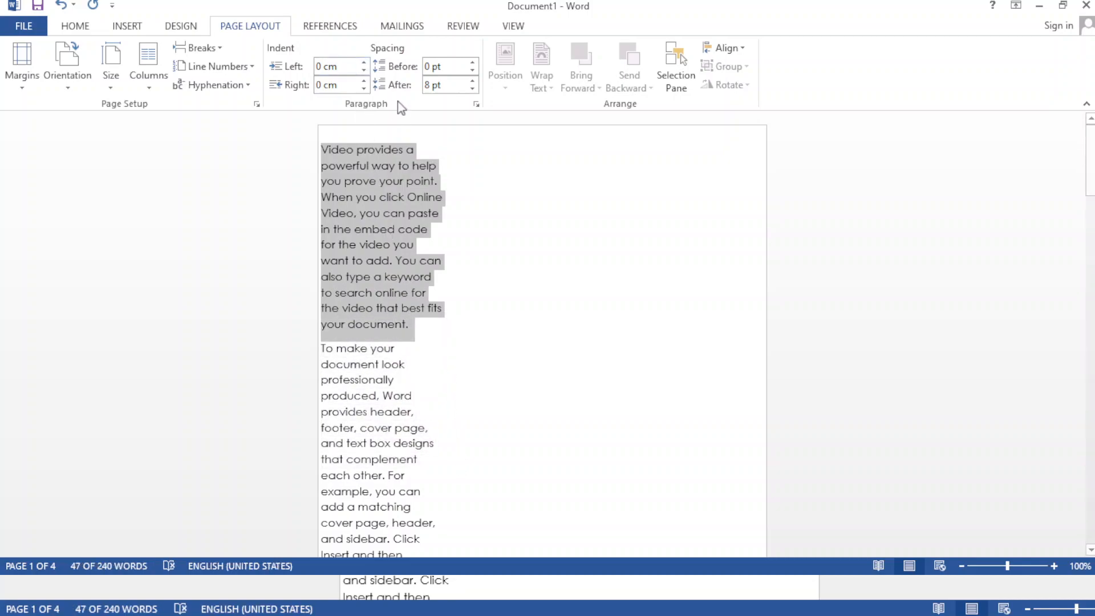
click(474, 105)
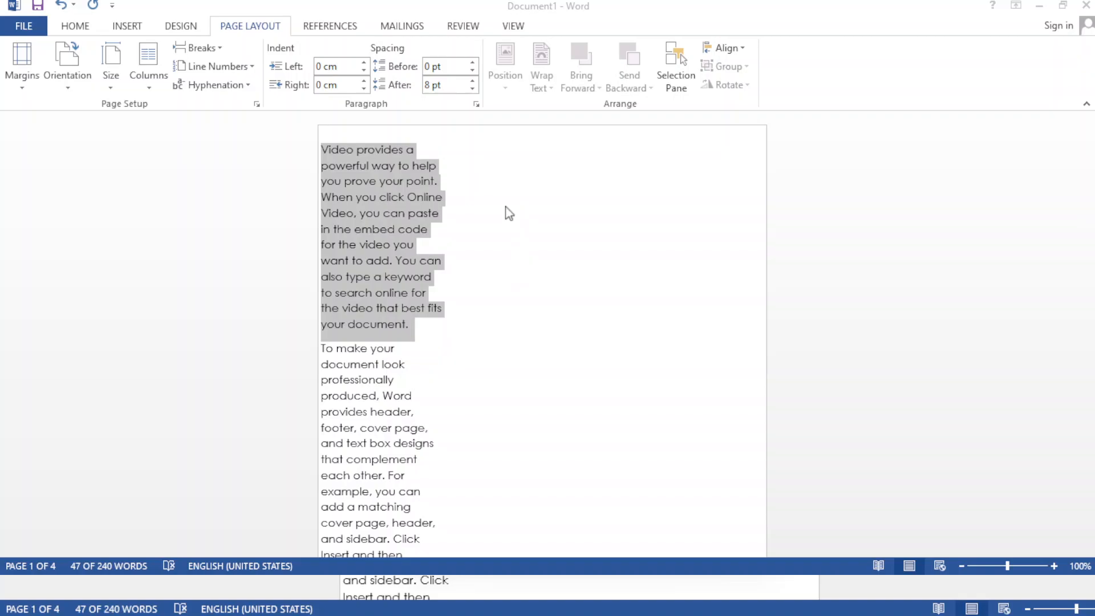
key(Return)
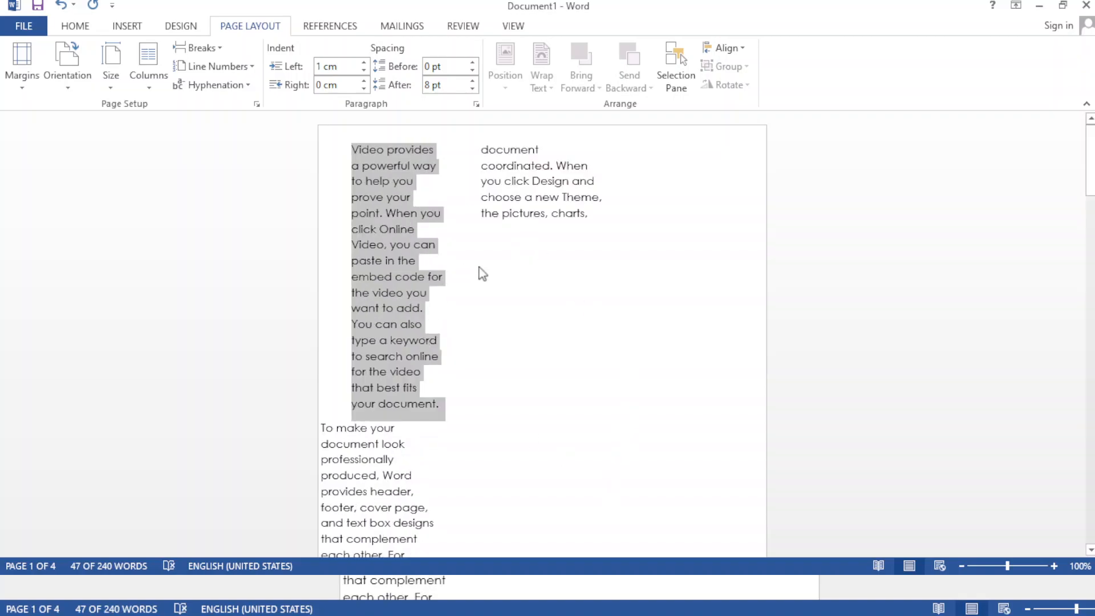
click(516, 367)
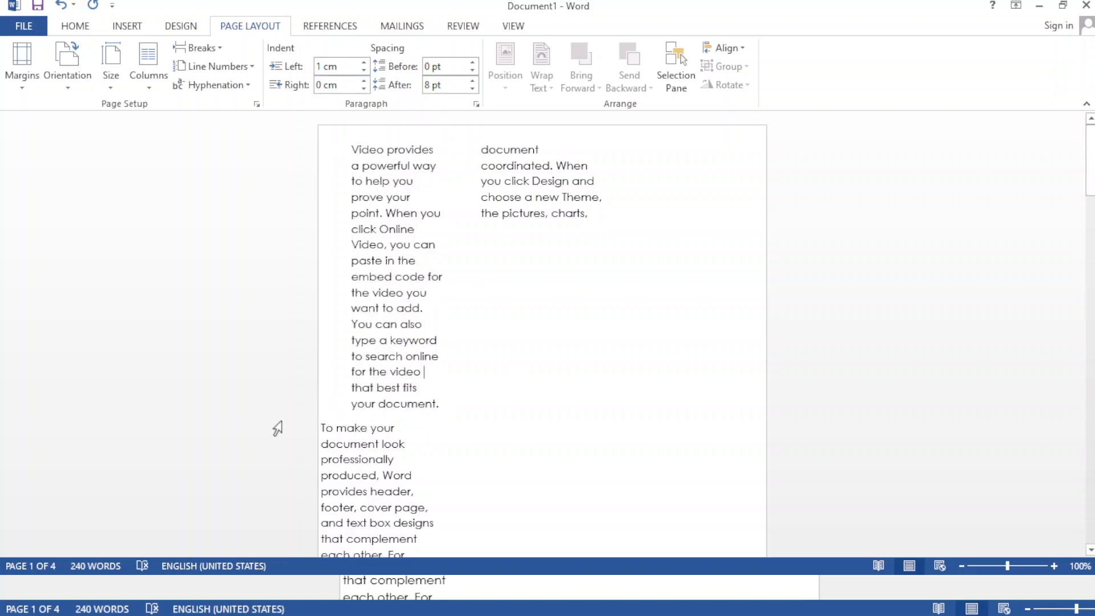
- Set the spacing before to 54 pt for the paragraphs from "To make your document" to "click the plus sign" and review the gaps
drag(322, 427, 514, 360)
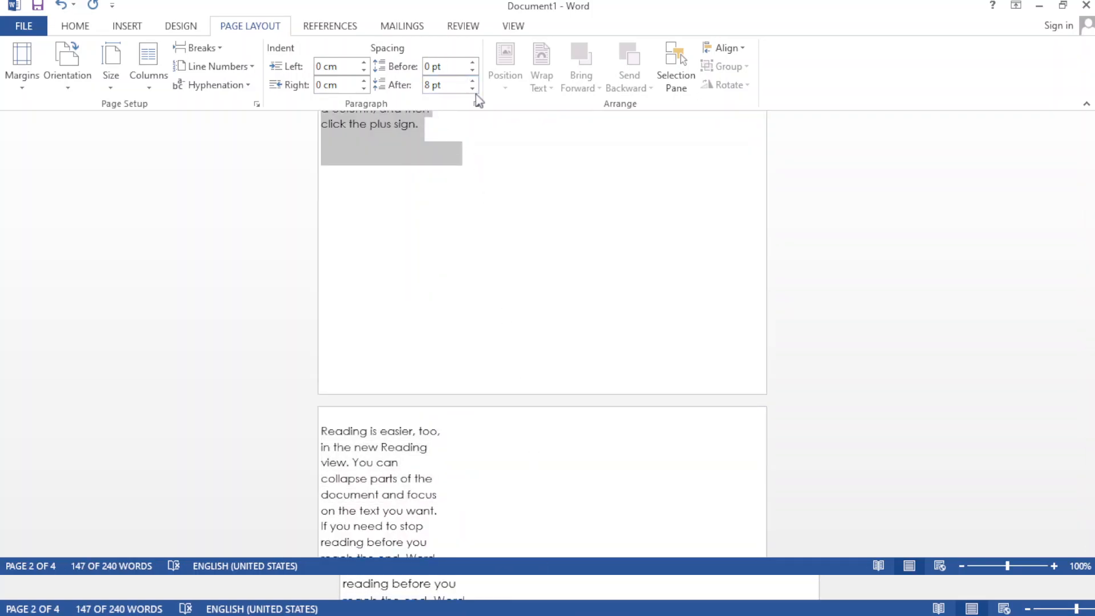
click(472, 62)
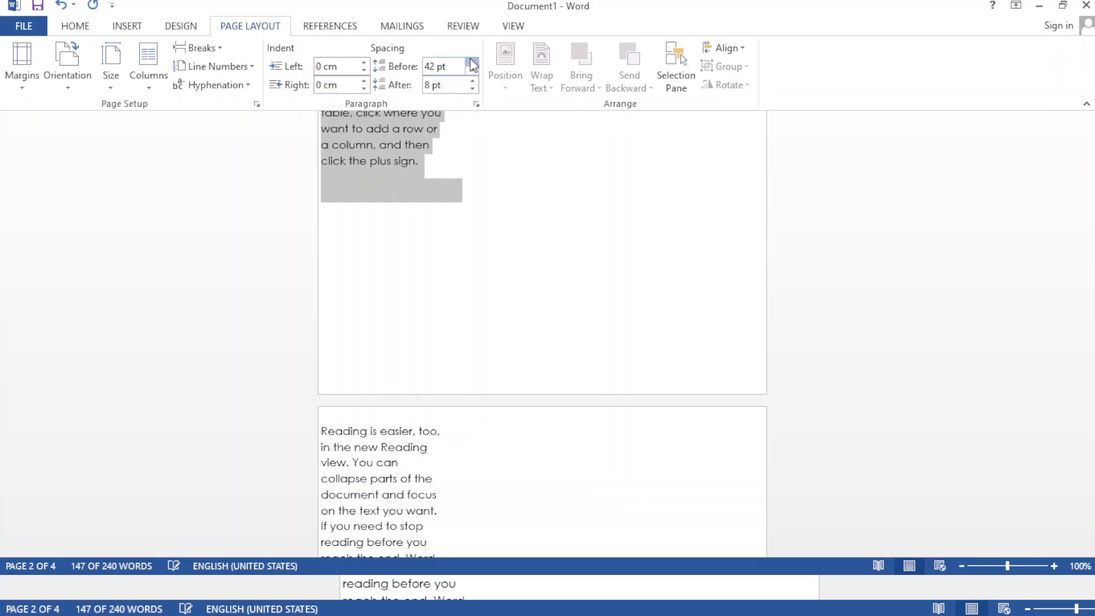
click(491, 242)
scroll(492, 242, up, 6)
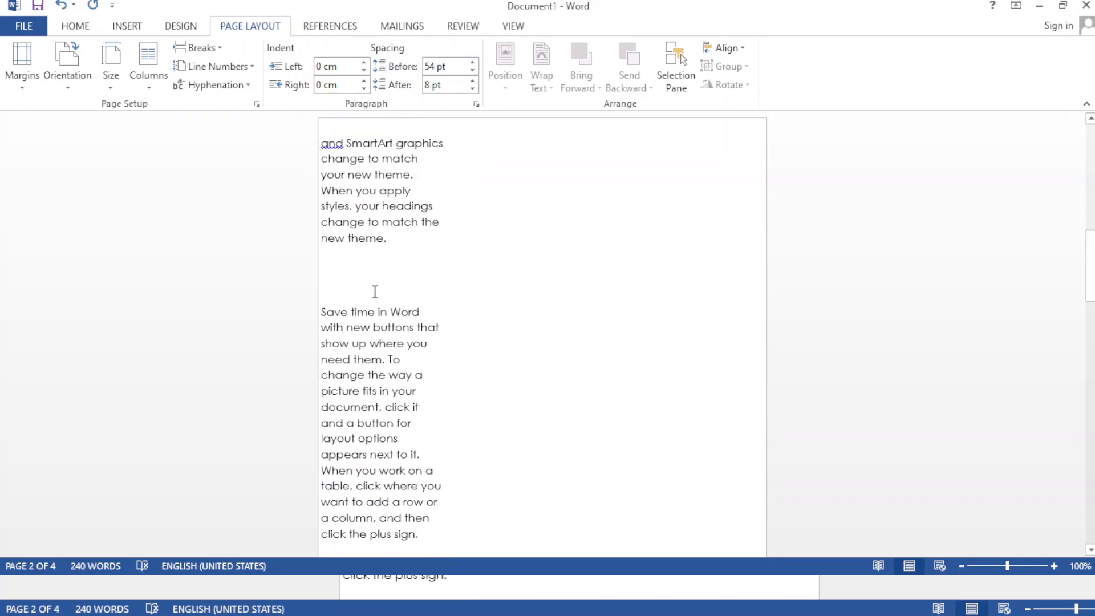
scroll(373, 290, up, 4)
scroll(375, 292, up, 1)
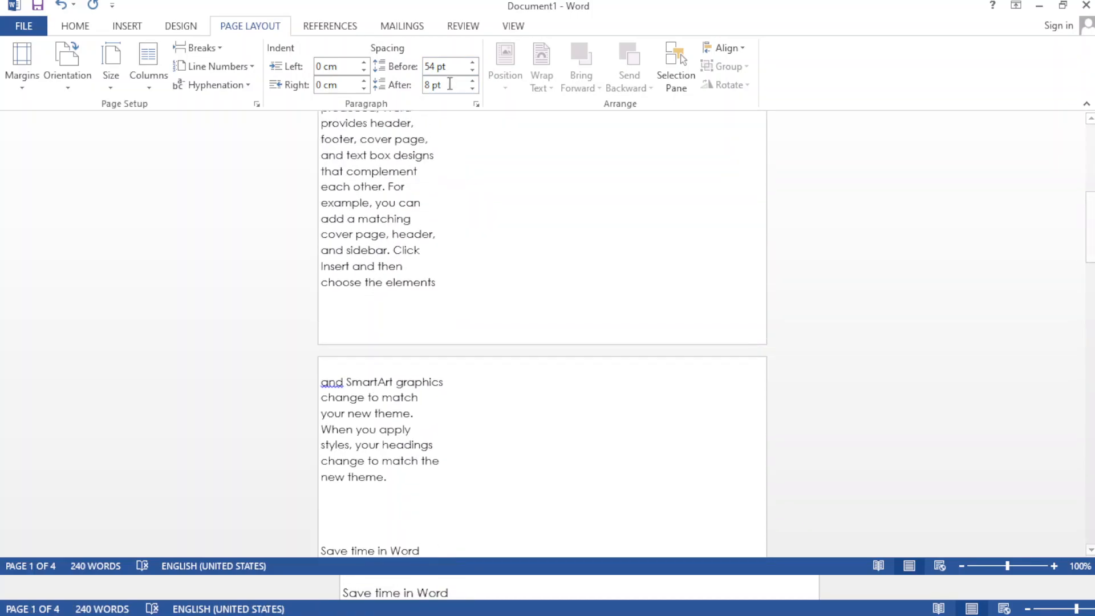
click(504, 266)
- Add one more g to the filler letters on page 3 and start three new empty paragraphs below them
scroll(450, 454, down, 15)
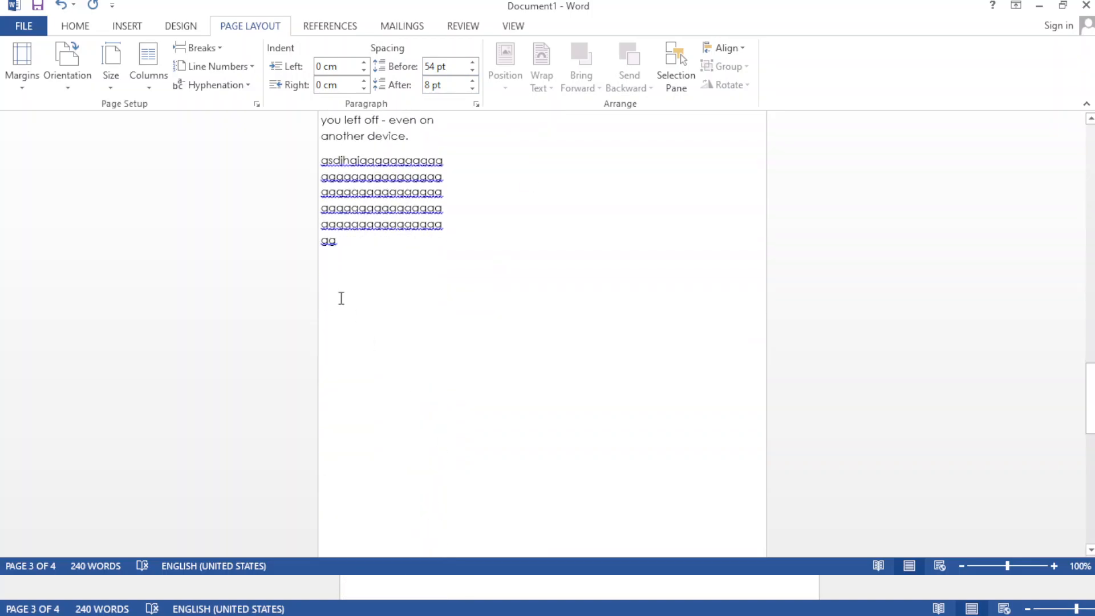
click(369, 287)
text(g)
key(Return)
key(Return)
key(Return)
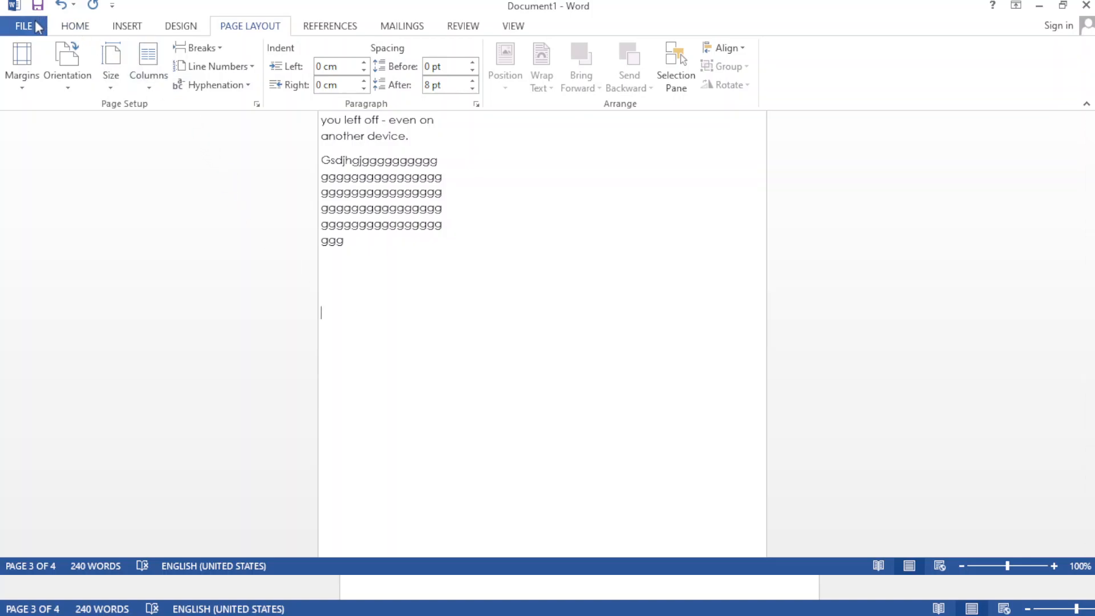
- Insert the portrait photo from a file at the empty paragraph below the filler letters
click(126, 27)
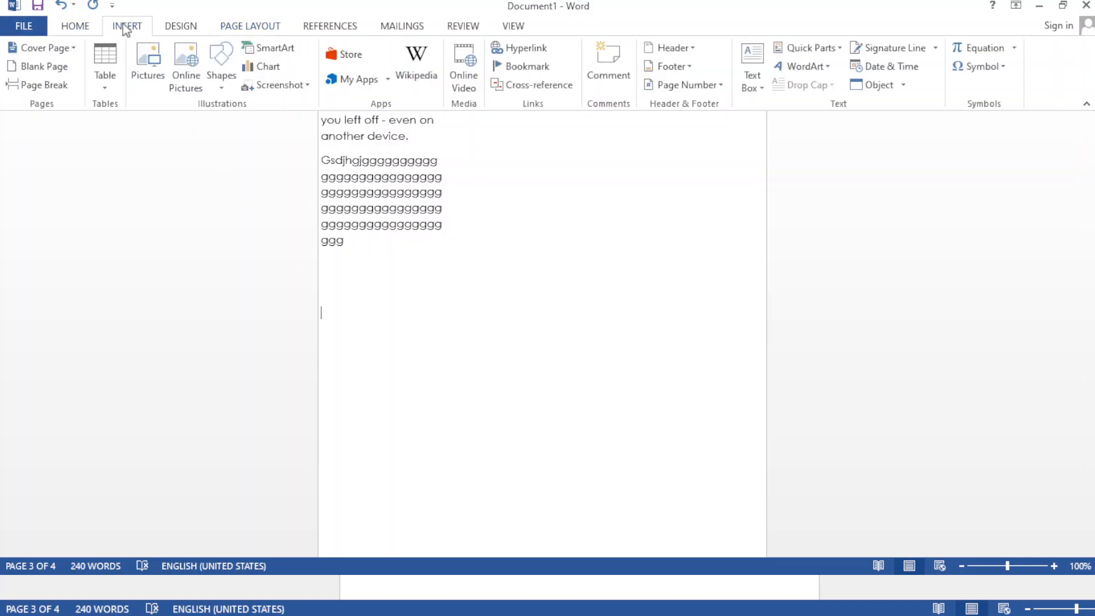
click(149, 70)
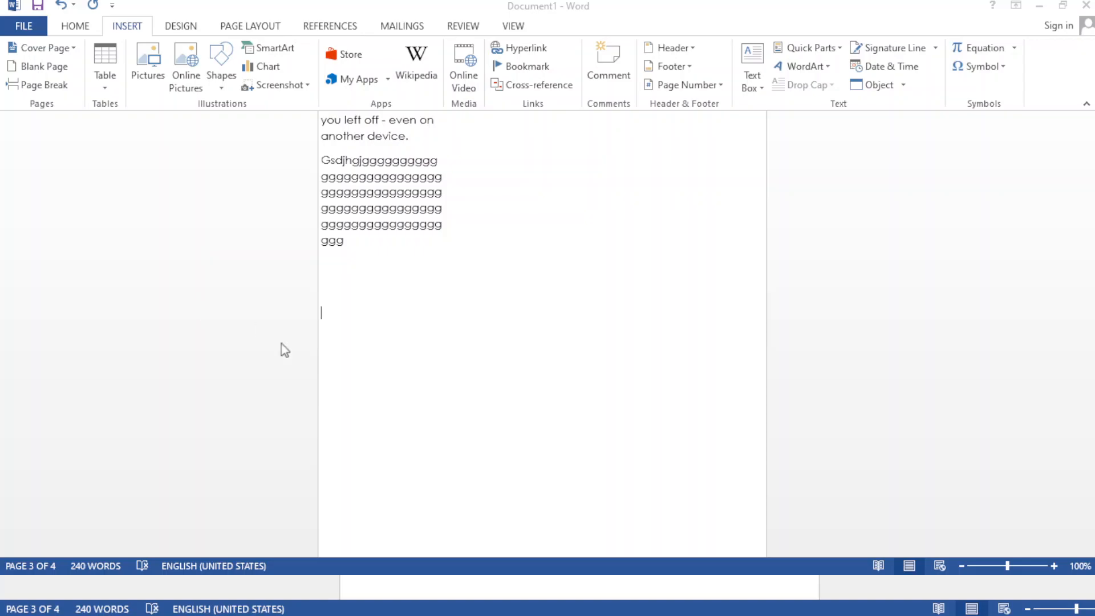
double_click(397, 350)
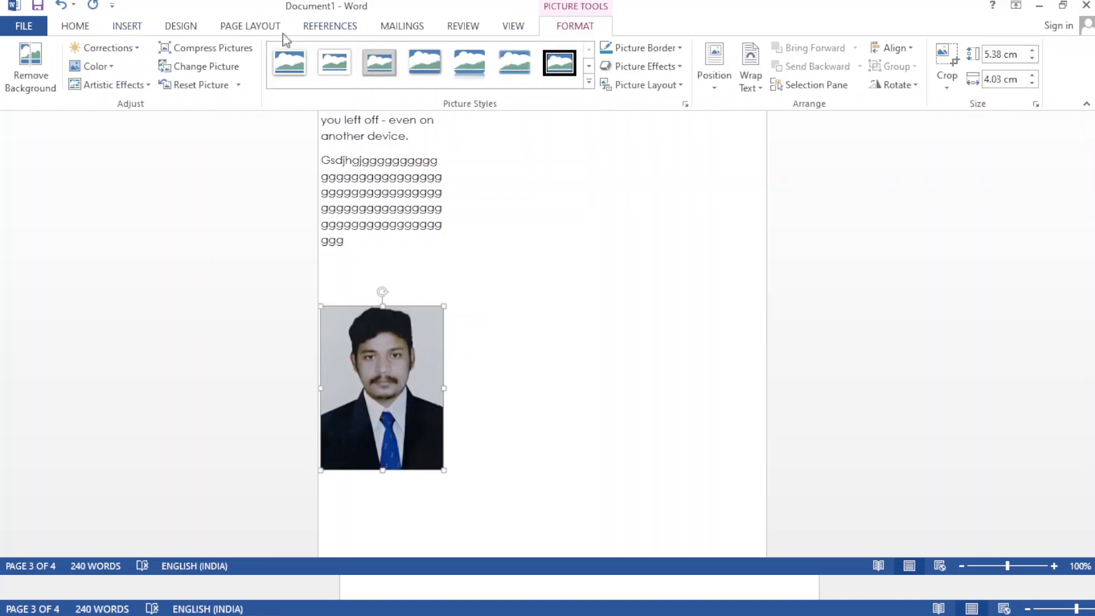
- Position the portrait photo in the middle centre of page 3 with text wrapping
click(264, 31)
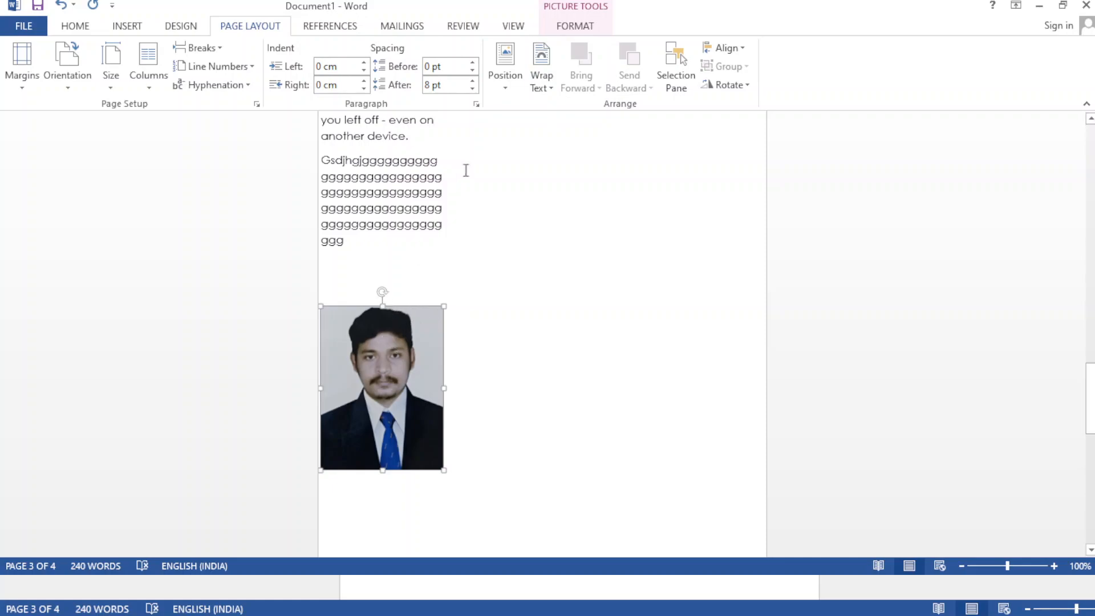
click(503, 87)
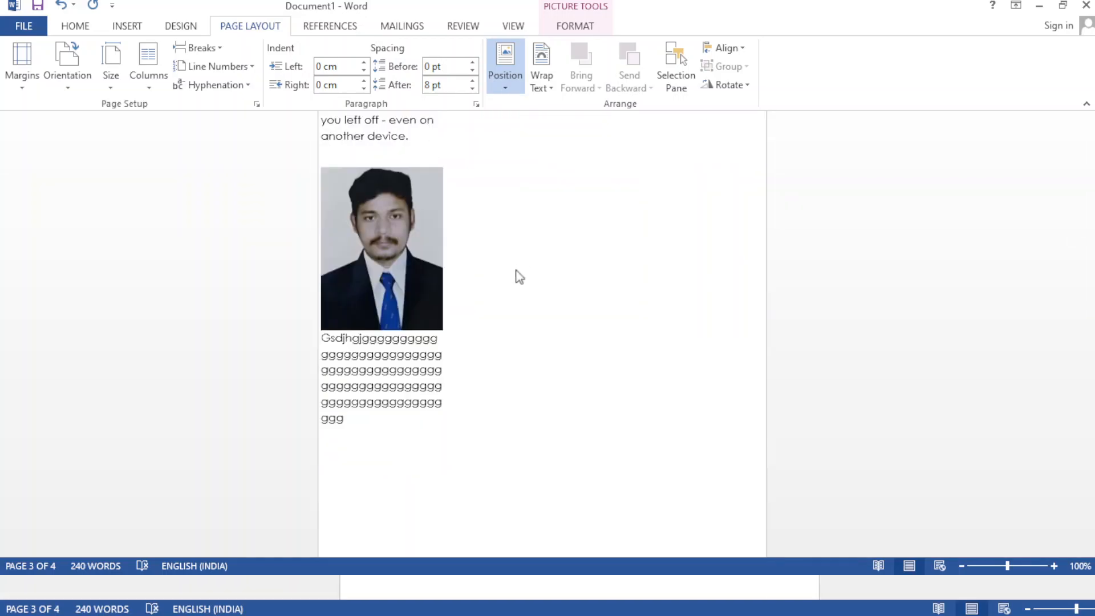
click(559, 259)
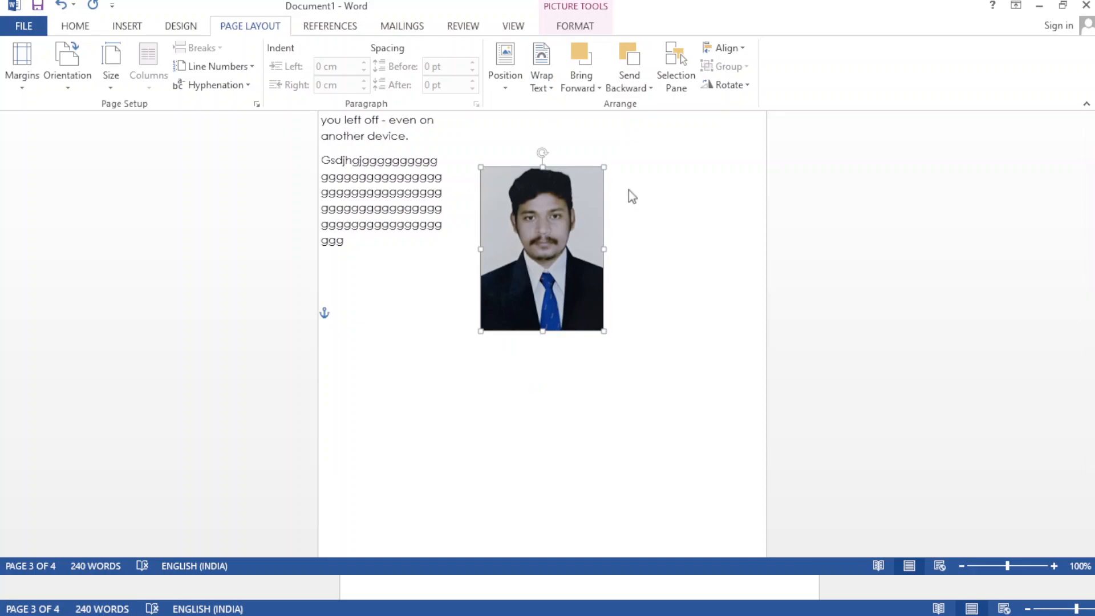
click(631, 135)
click(564, 261)
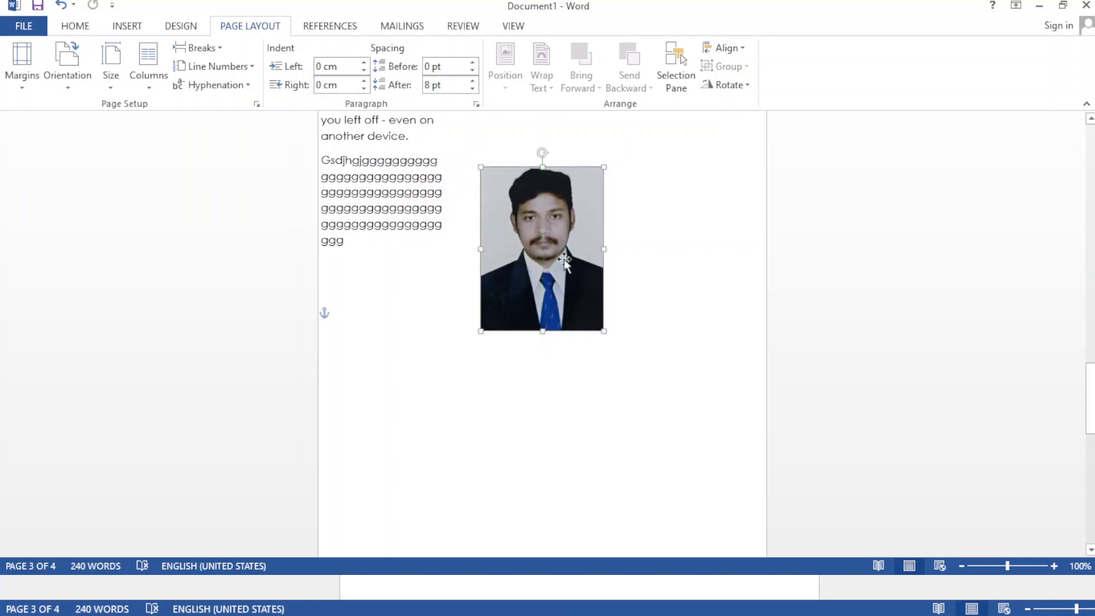
click(558, 98)
click(573, 120)
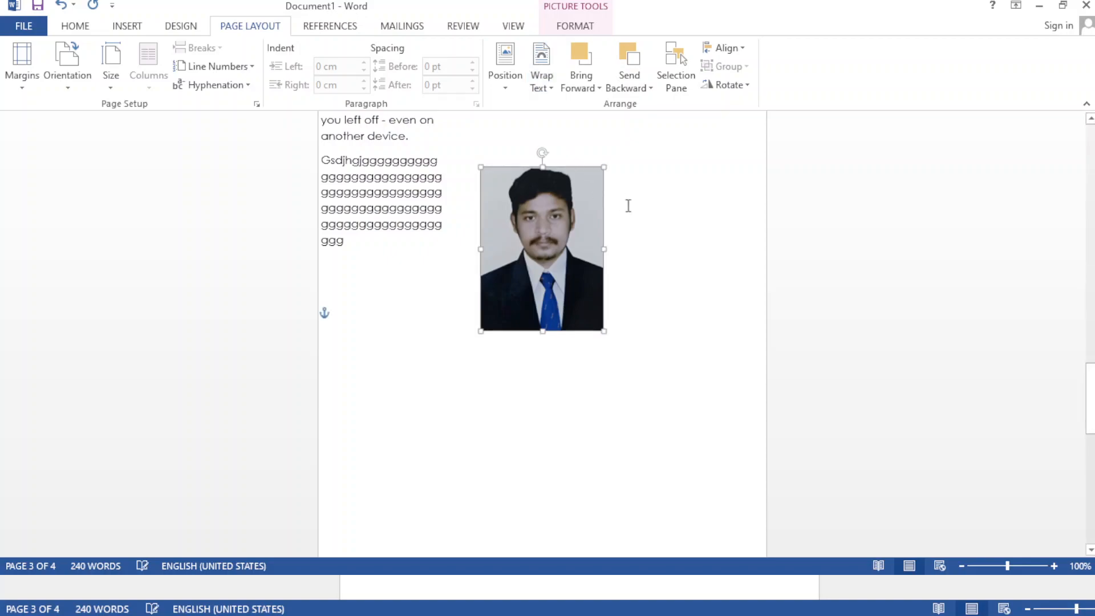
- Add a long run of the letter g in the last empty paragraph, where the photo is anchored
click(328, 313)
text(ggggggggggggggggggg)
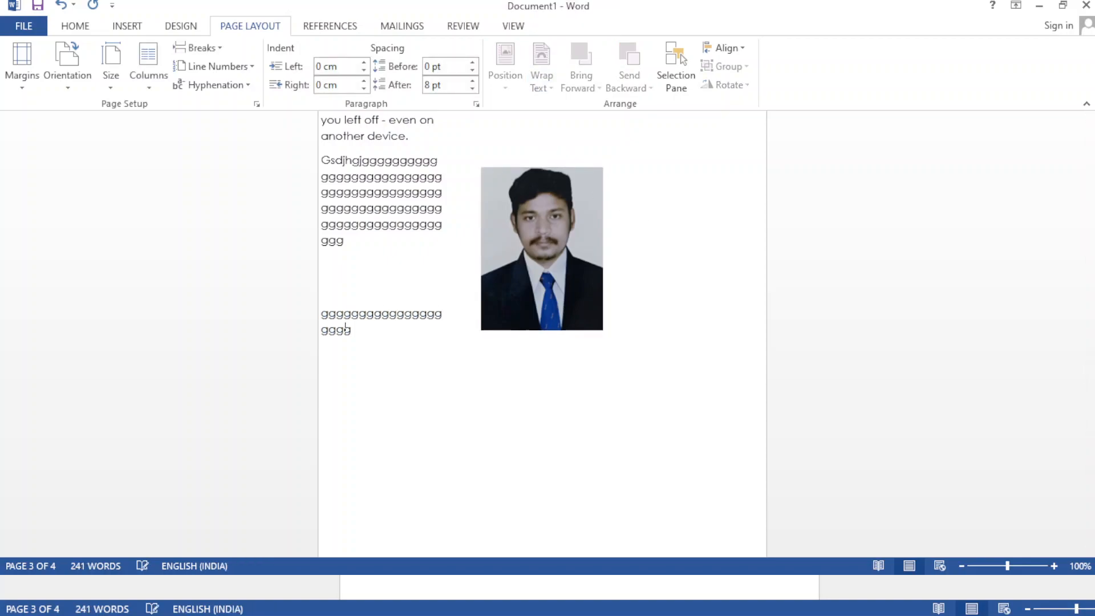
text(gggggggggggggggggggggggggggggggggggggggggggggggggggg)
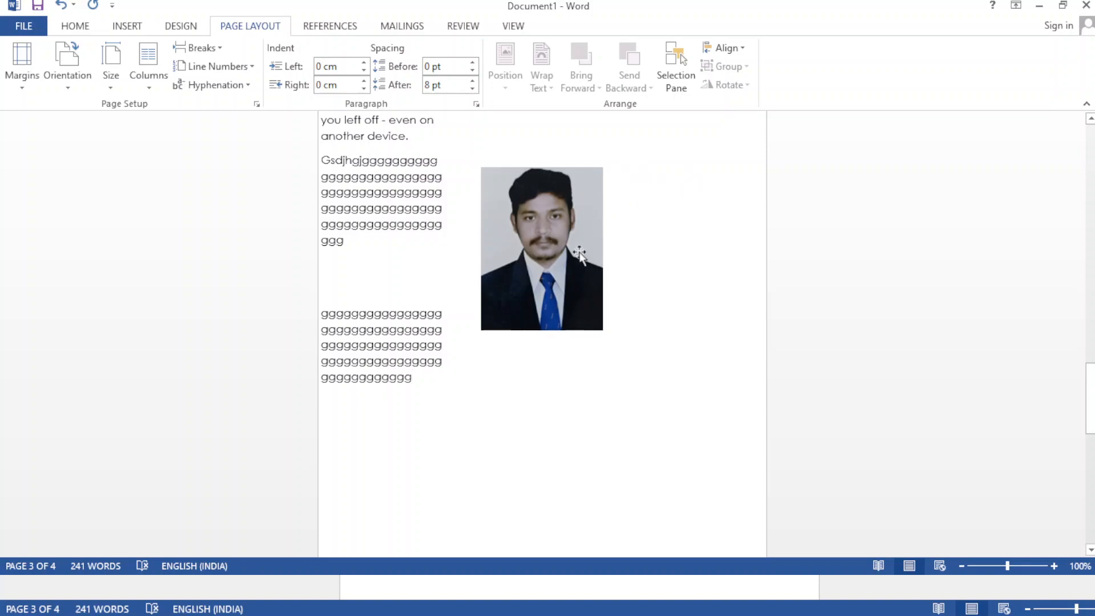
- Try the text wrapping options on the portrait photo beside the filler letters
click(538, 209)
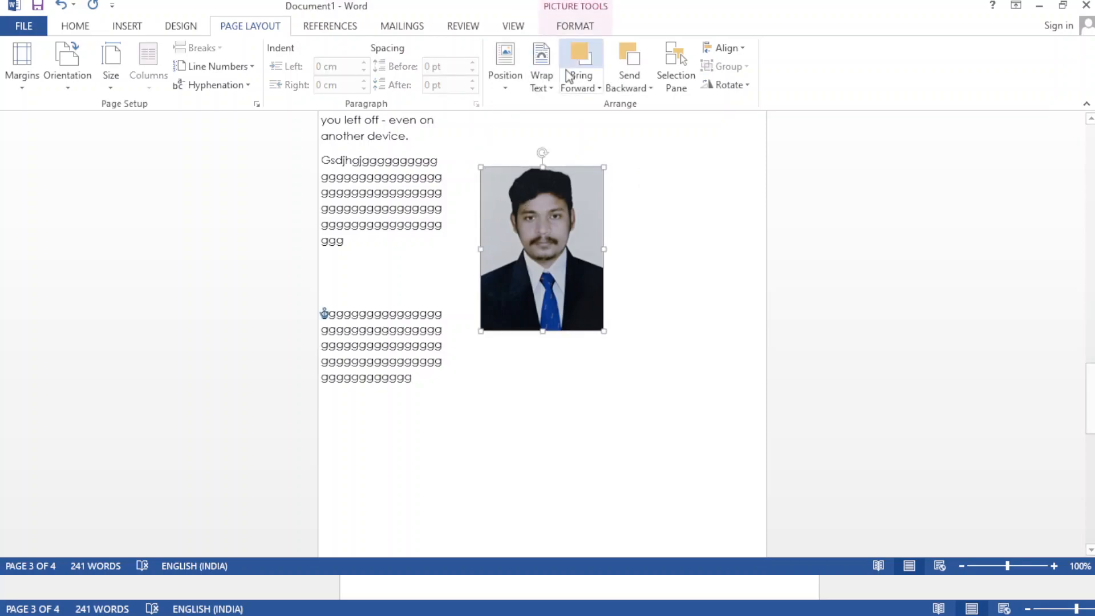
click(549, 89)
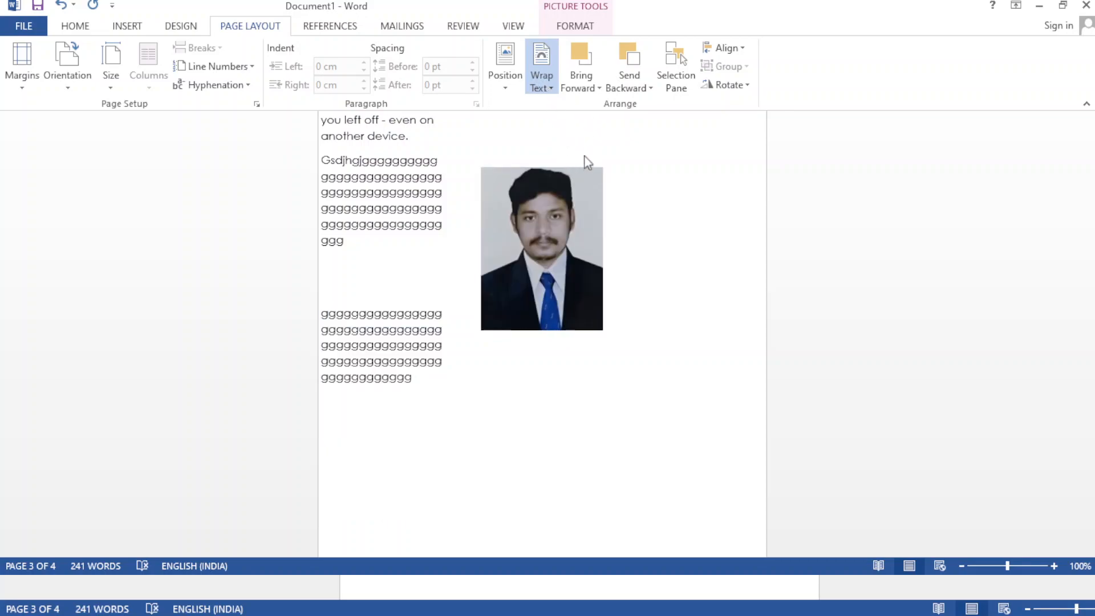
click(588, 178)
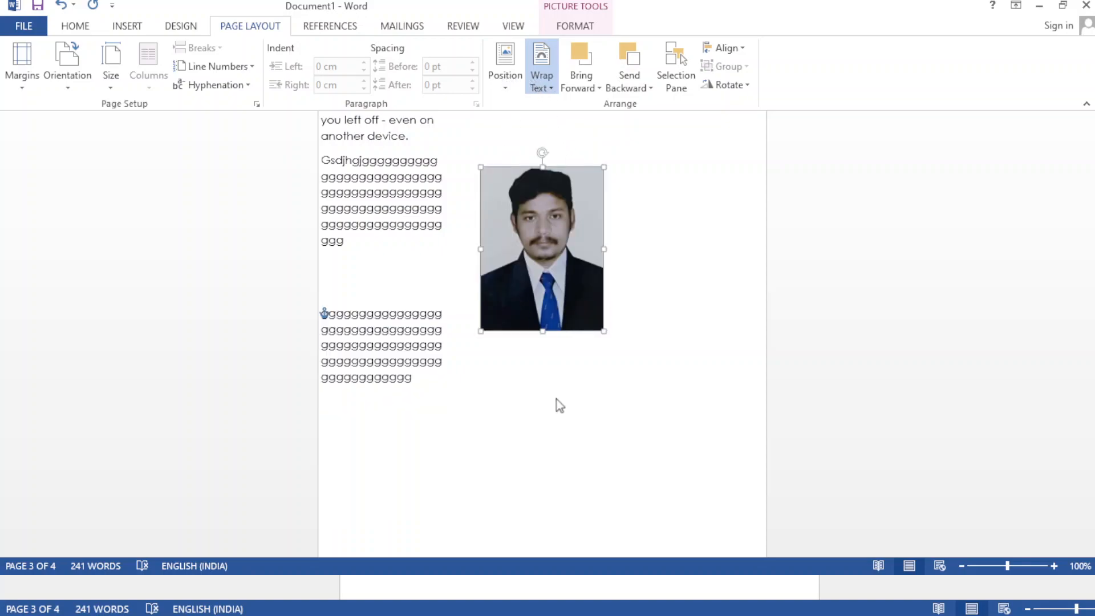
- Rotate the portrait photo 90° to the right and rotate it back 90° to the left
click(743, 101)
click(739, 85)
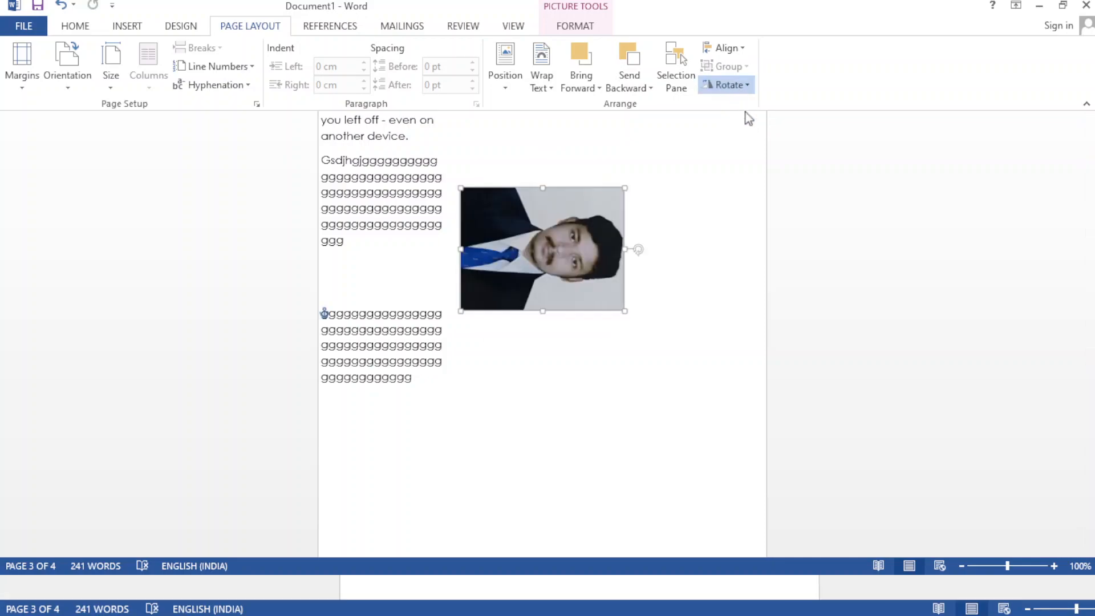
click(748, 126)
- Try flipping the portrait photo and undo the flip
click(744, 86)
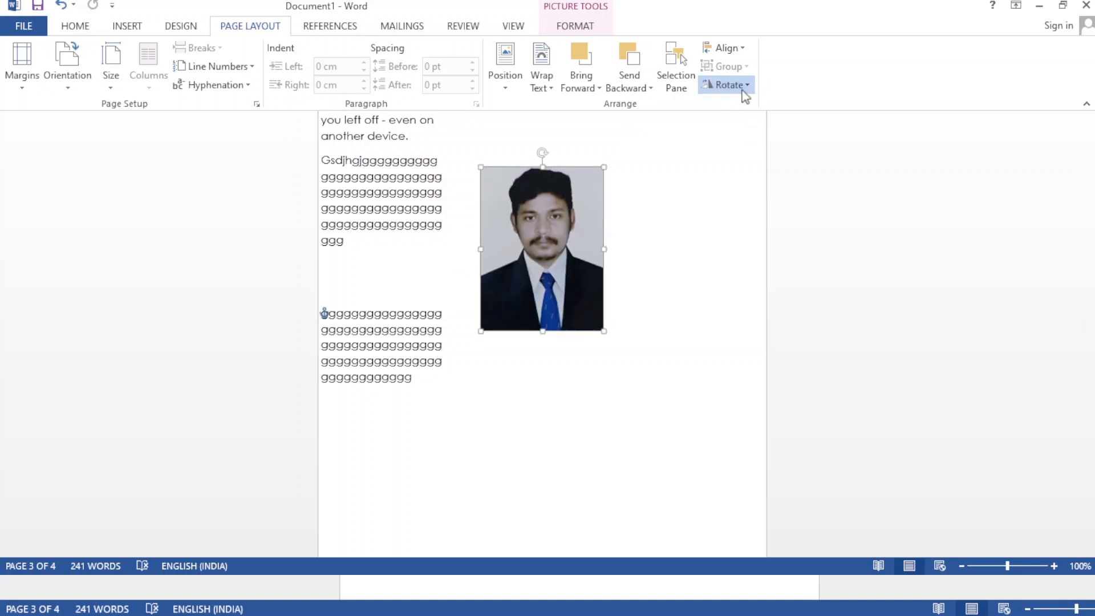
click(751, 145)
key(ctrl+z)
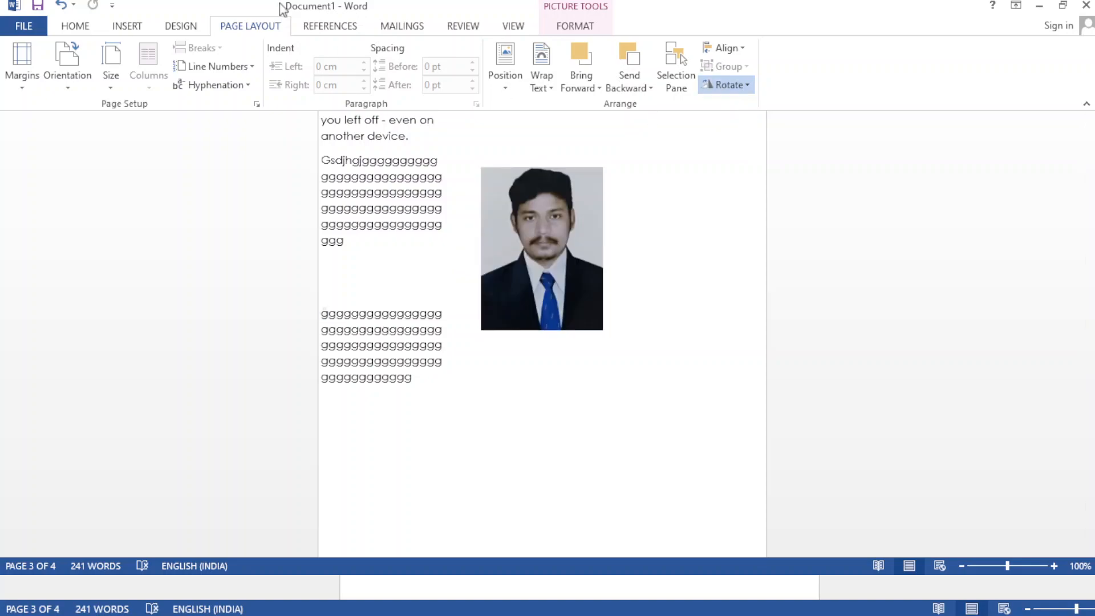
- Draw a rounded rectangle about 19.29 cm high and 8.02 cm wide below the filler letters and the portrait photo
click(128, 27)
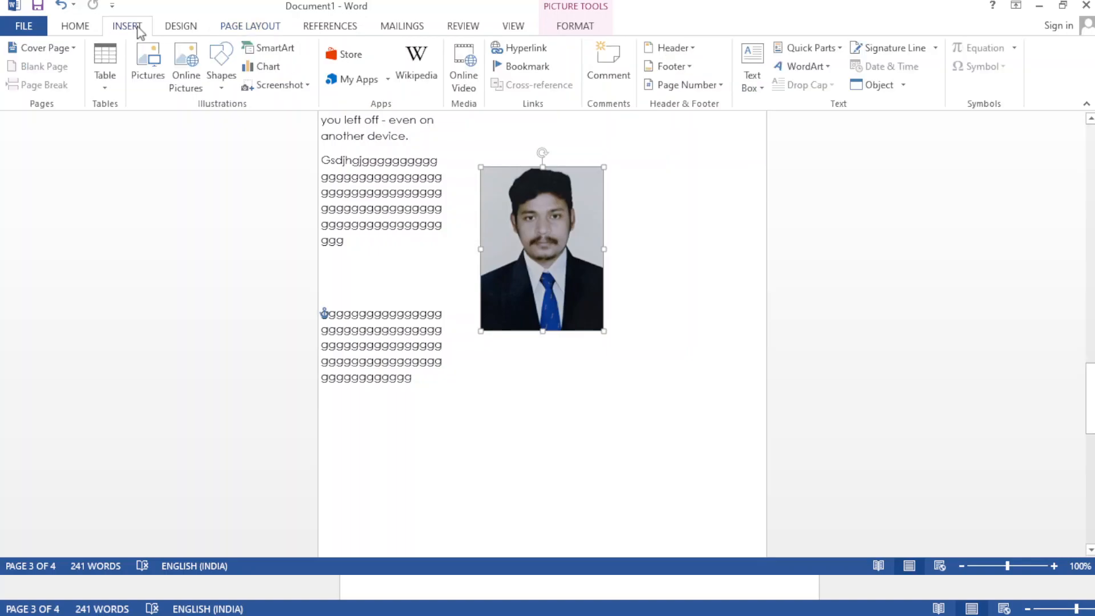
click(231, 87)
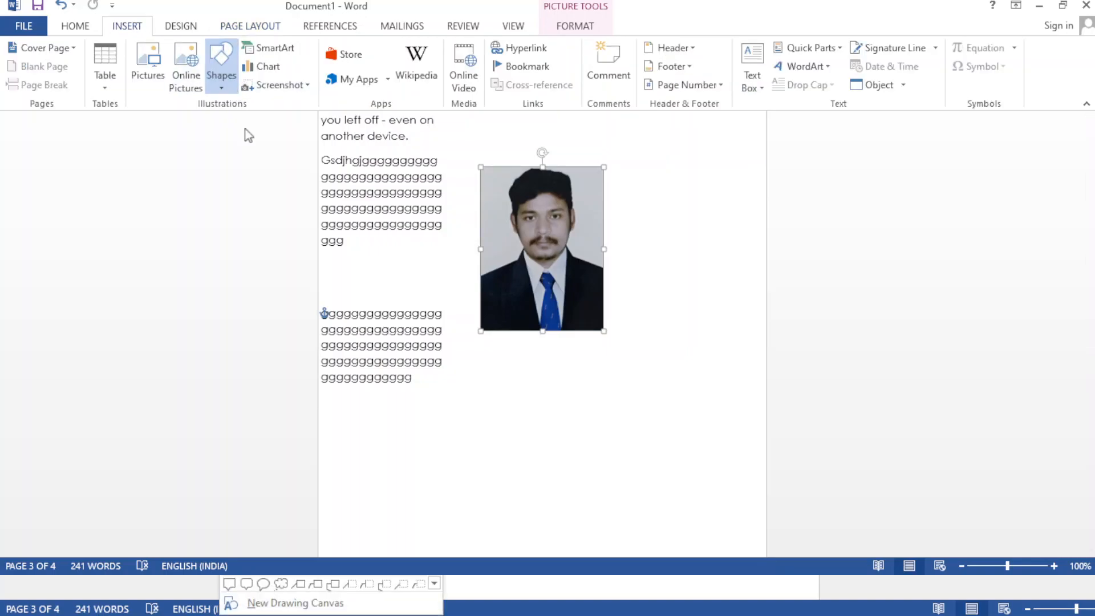
click(298, 131)
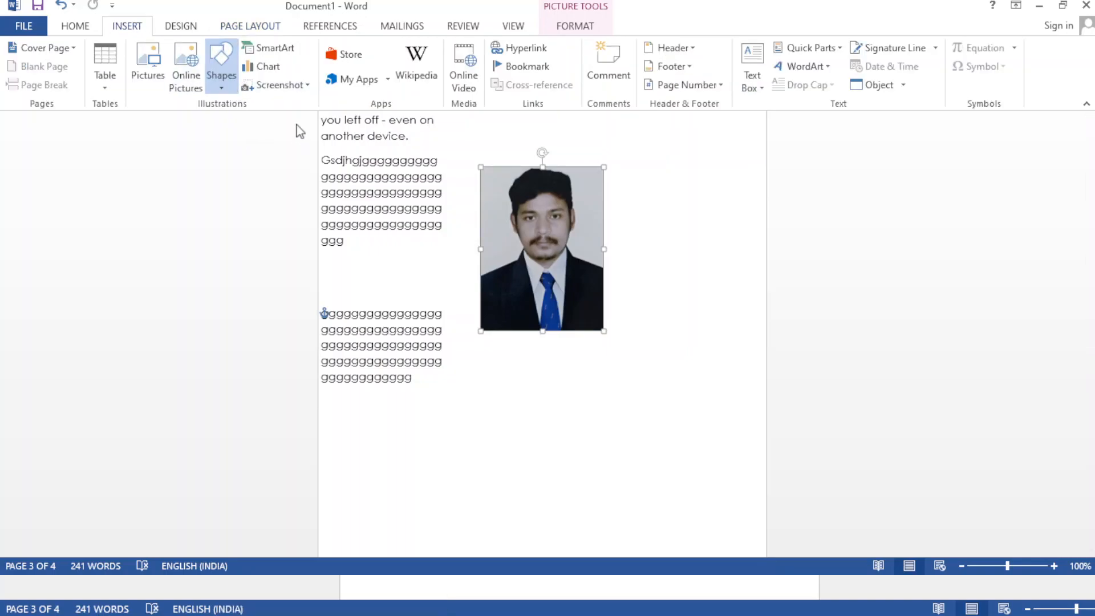
drag(421, 418, 665, 530)
scroll(667, 532, up, 6)
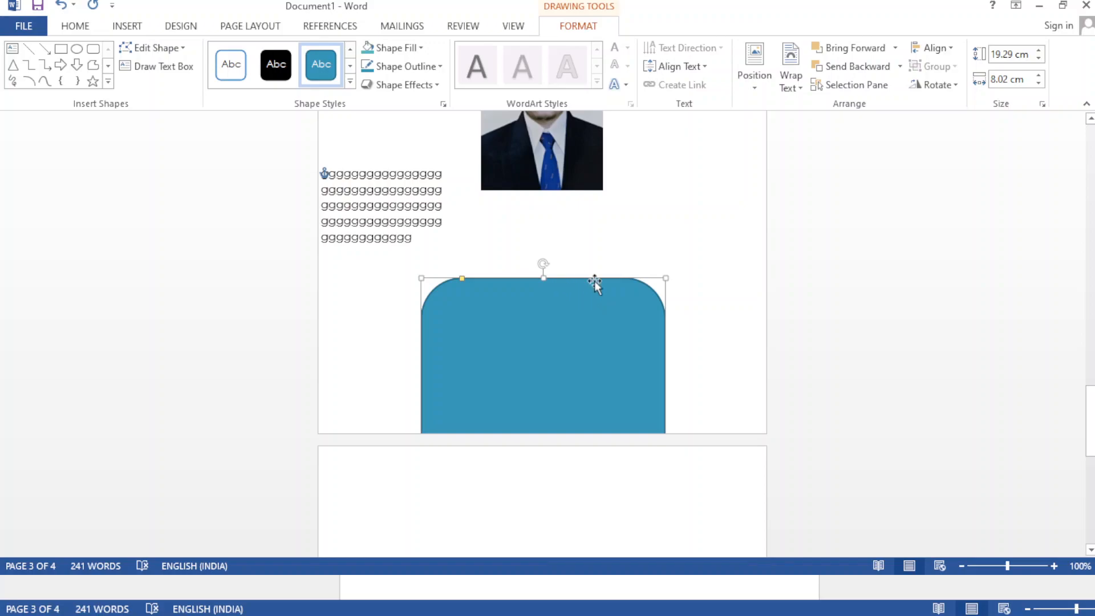
- Flip the blue rounded rectangle horizontally
click(256, 27)
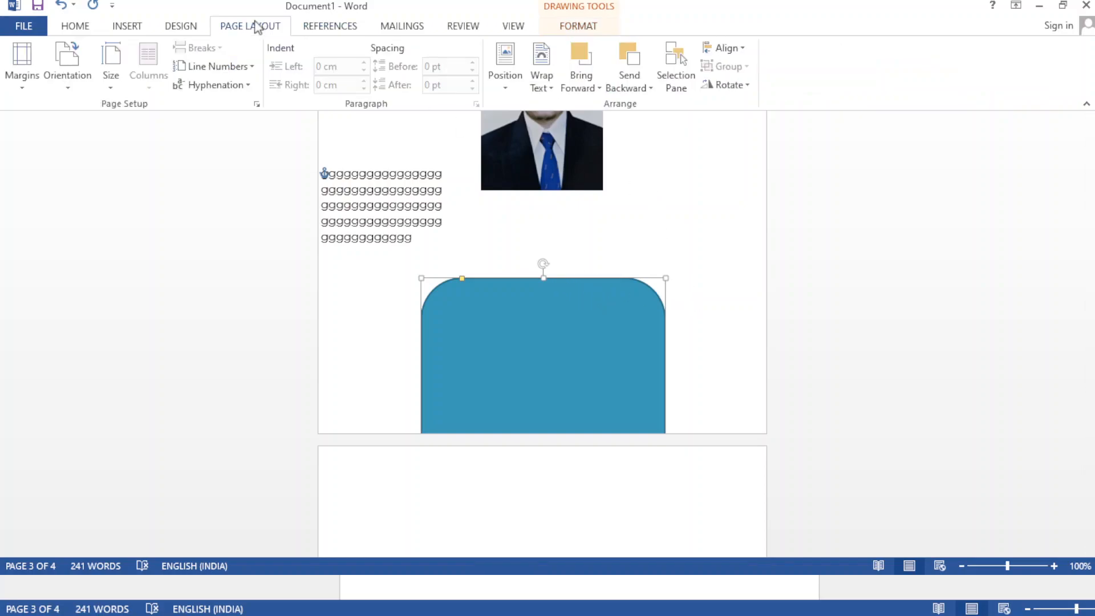
click(733, 86)
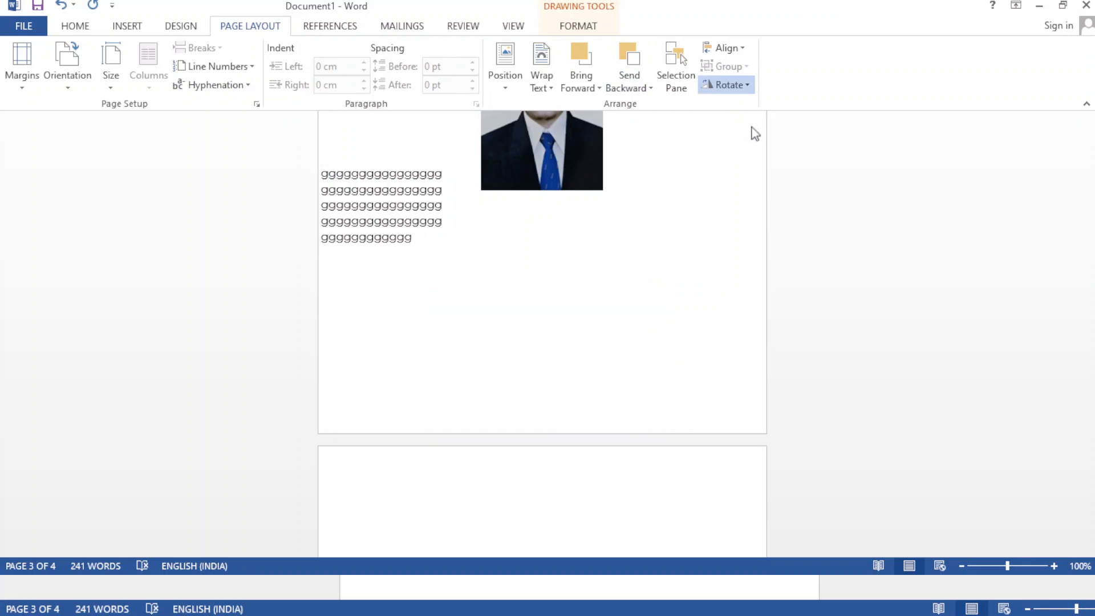
click(753, 164)
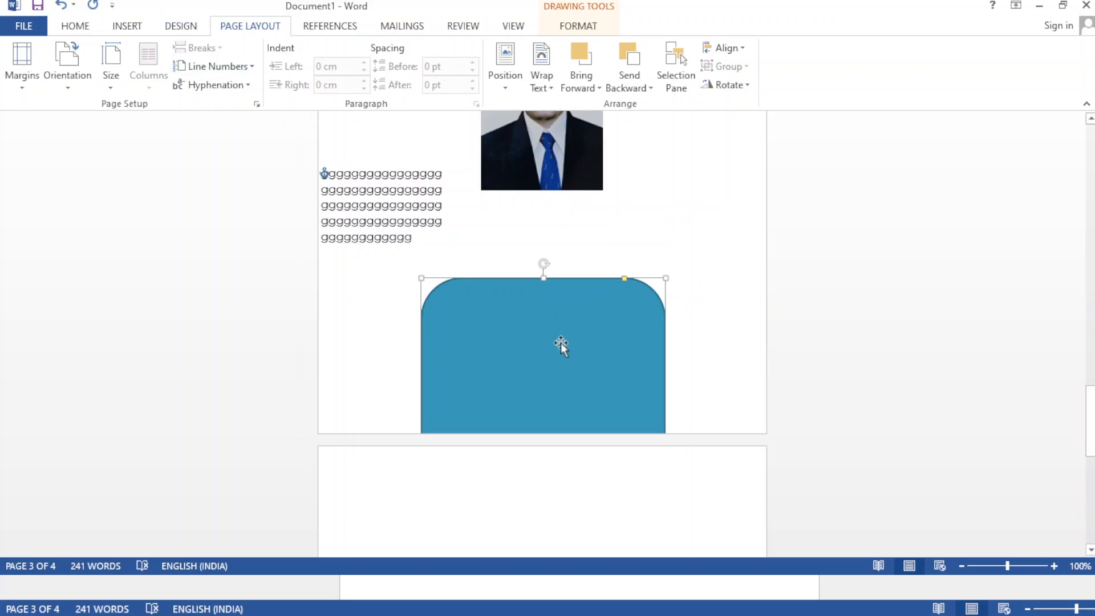
scroll(560, 343, down, 10)
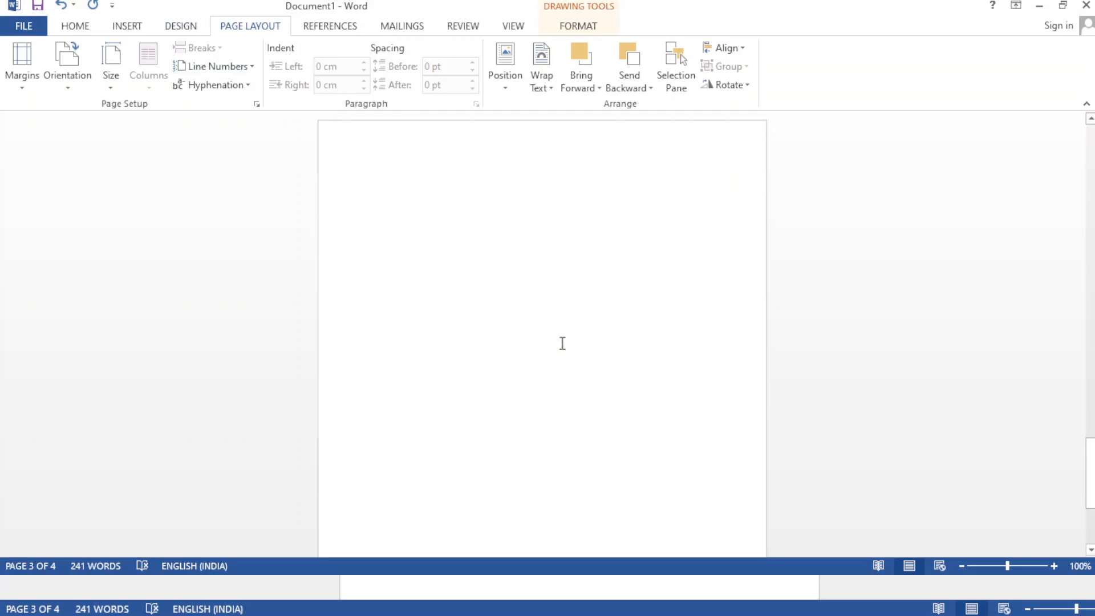
scroll(563, 344, up, 5)
scroll(560, 343, up, 1)
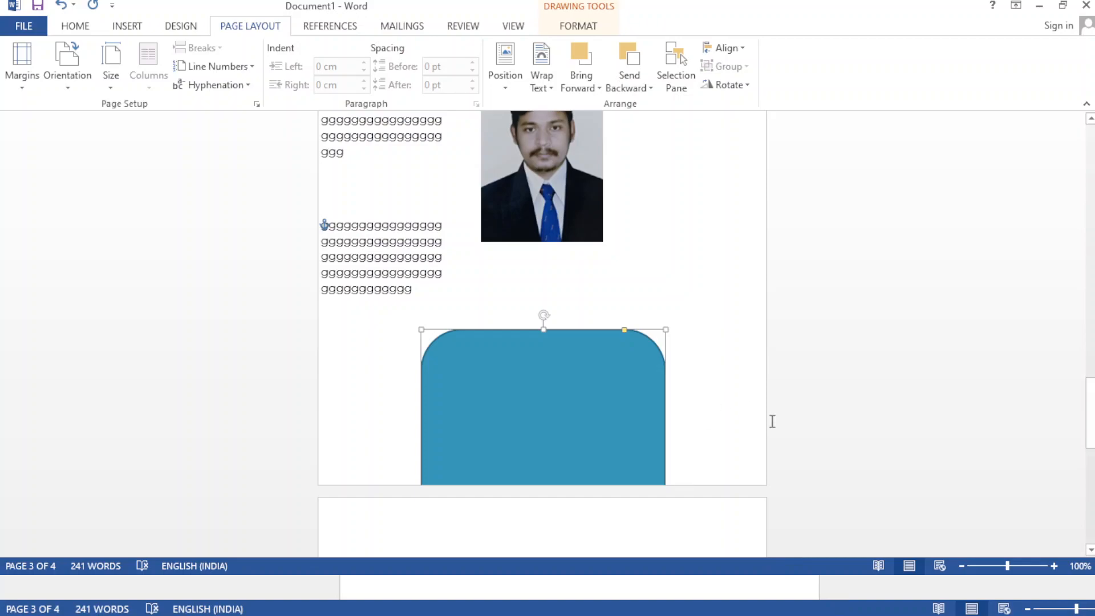
mouse_move(835, 615)
click(835, 587)
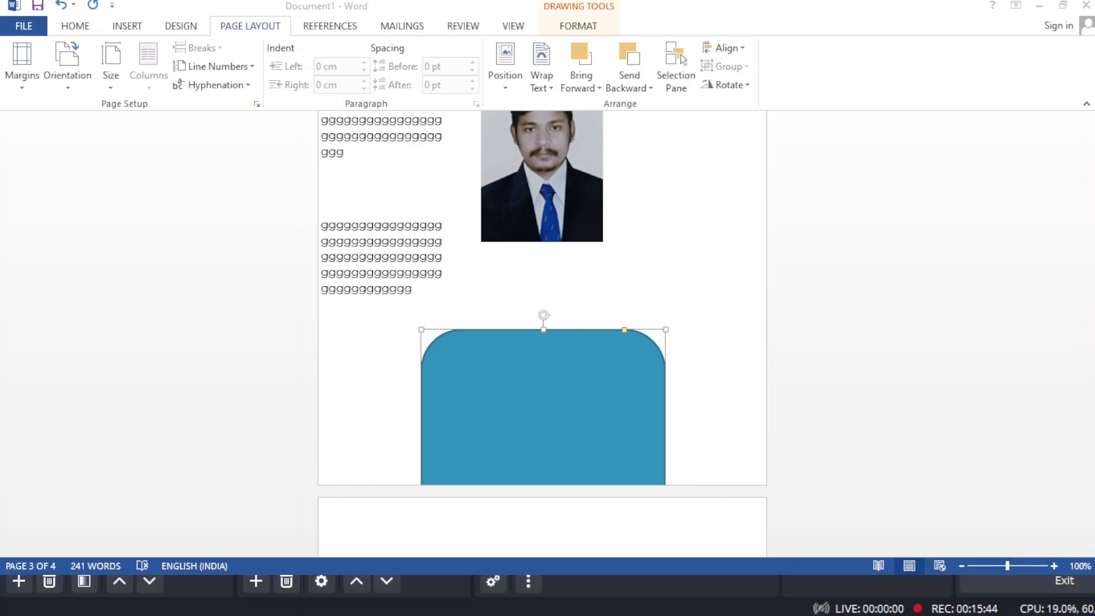